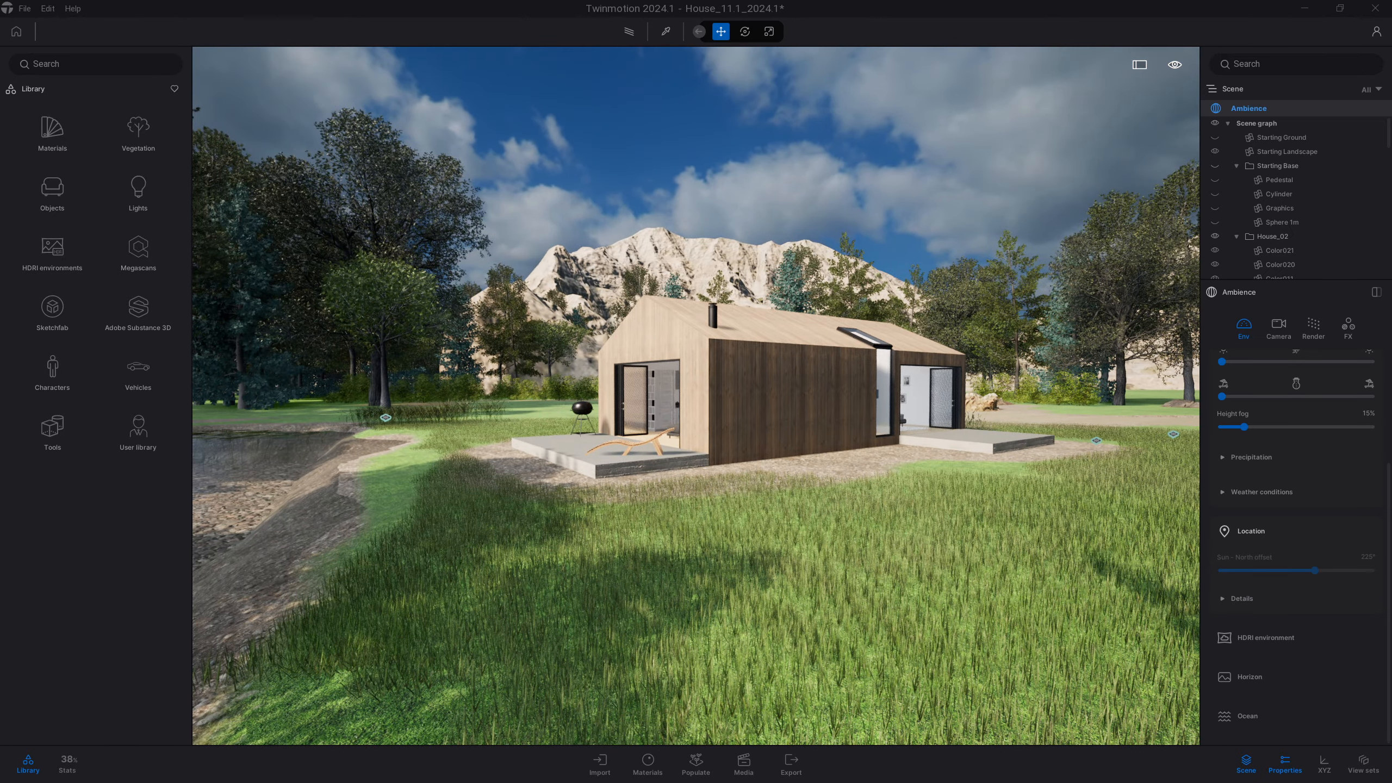
Step: Paint more Lawn 01 grass in the Painted vegetation 5 layer along the lake bank, using a 100 cm brush diameter
key(s)
key(a)
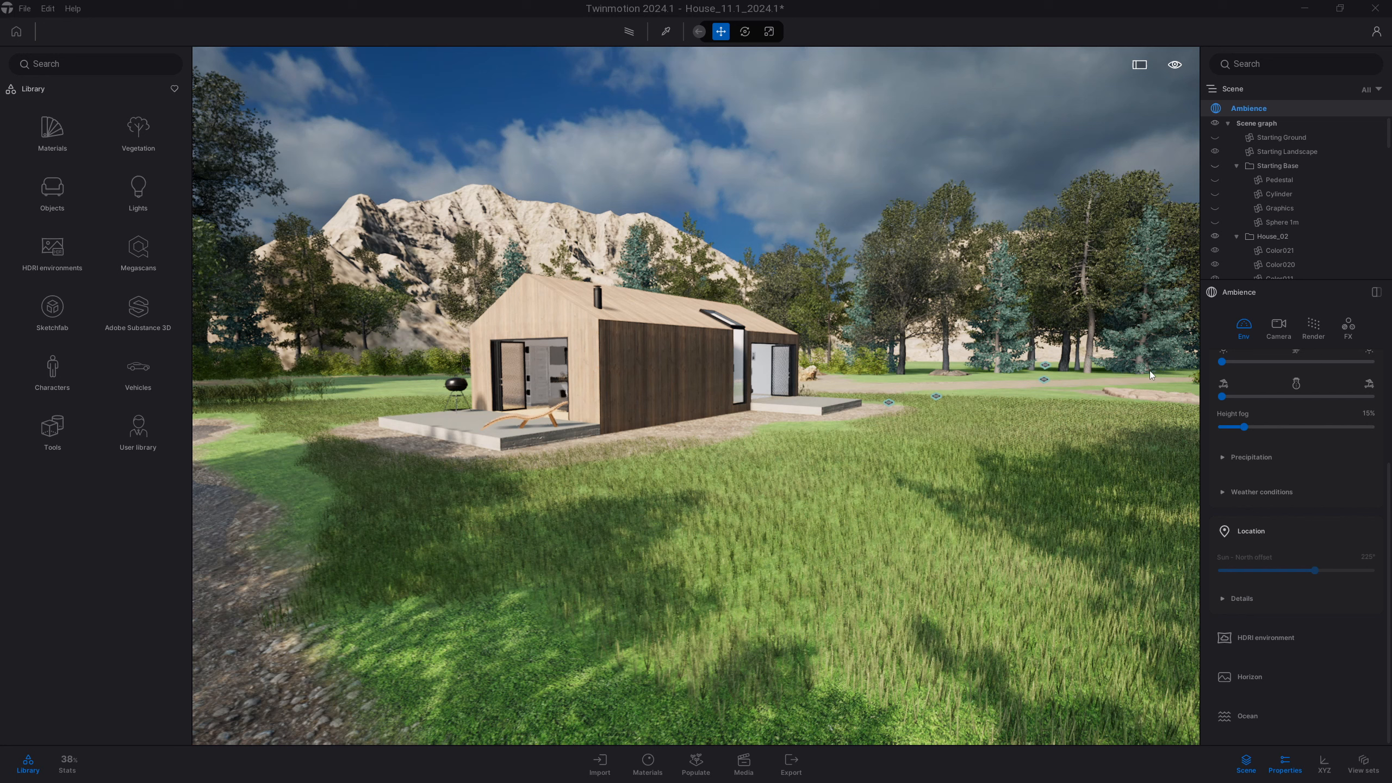
click(1315, 329)
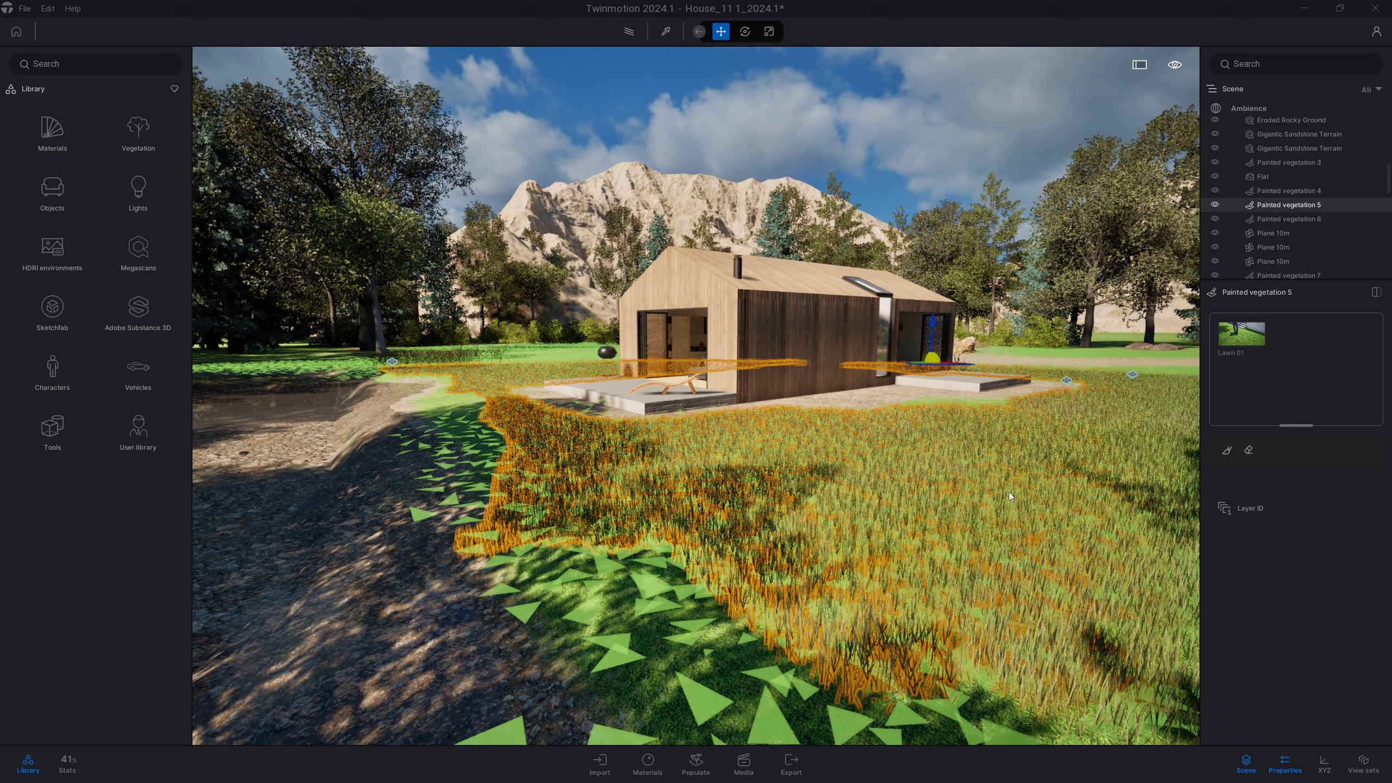
click(1227, 451)
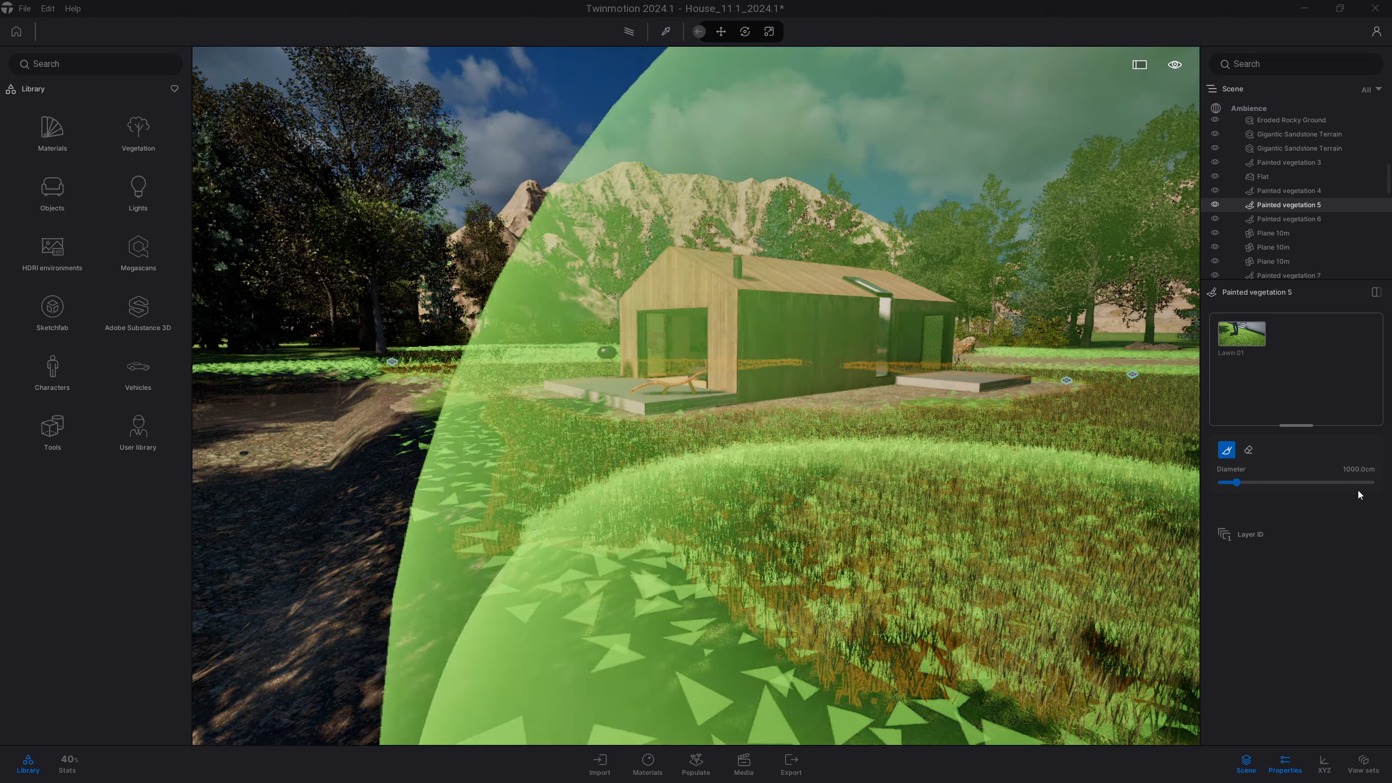
click(1360, 469)
text(100)
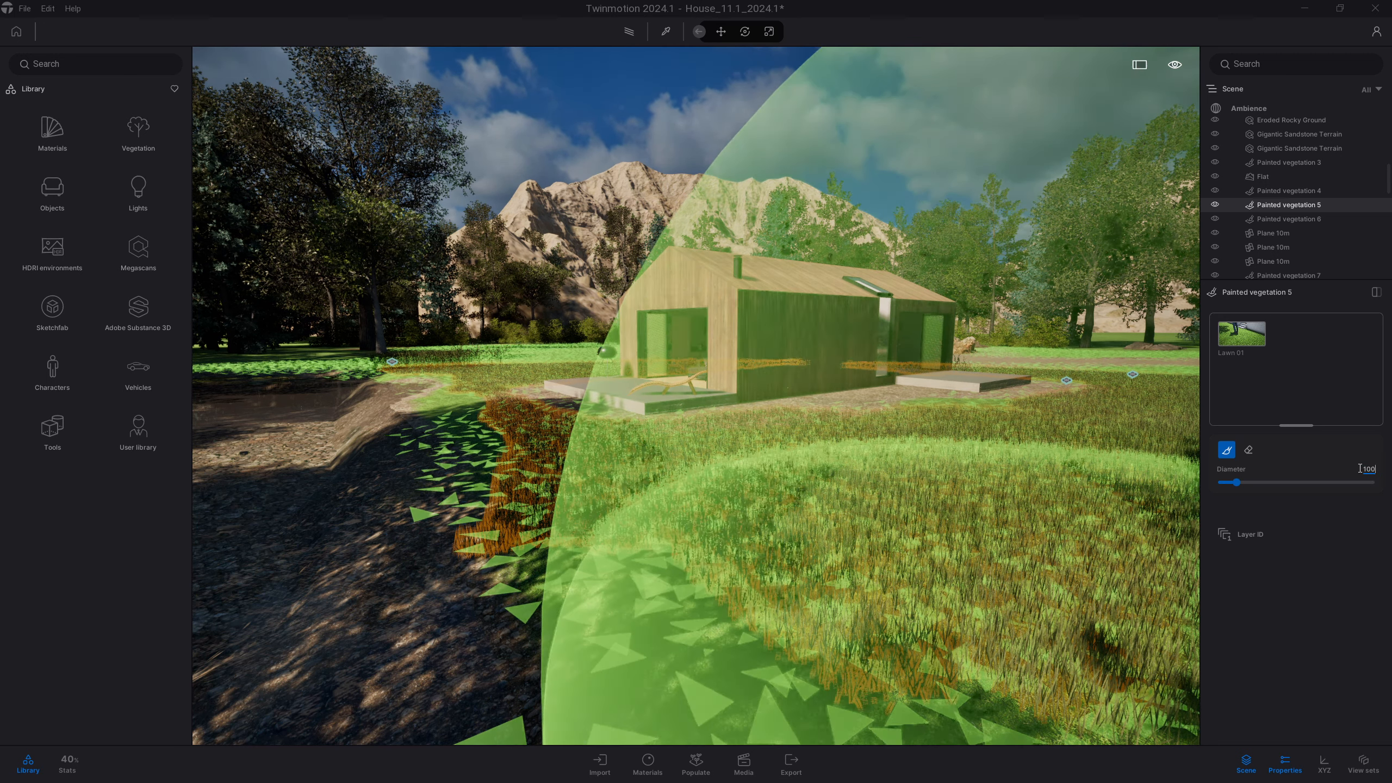
key(Return)
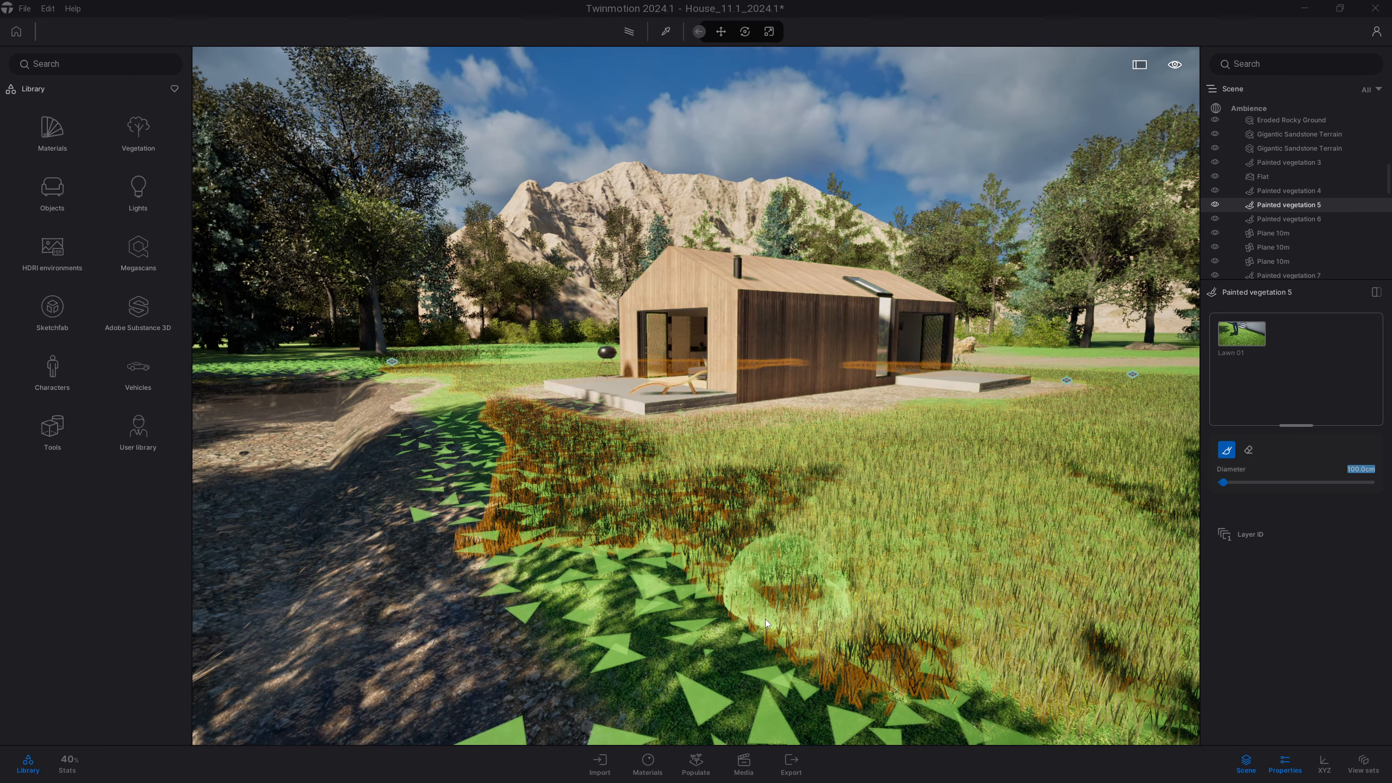
mouse_move(766, 619)
mouse_down()
mouse_move(566, 560)
mouse_move(584, 596)
mouse_move(443, 390)
mouse_move(405, 377)
mouse_move(533, 441)
mouse_up()
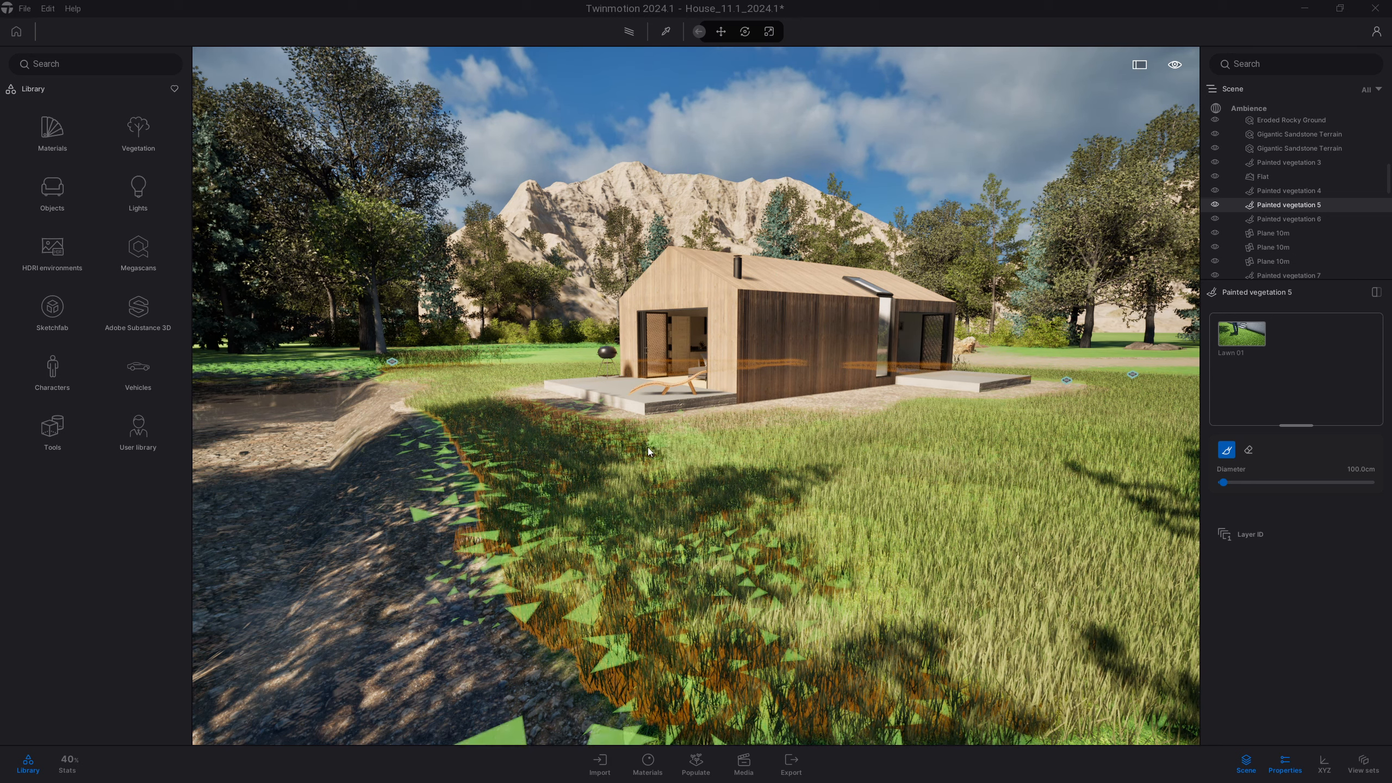
key(shift)
key(Escape)
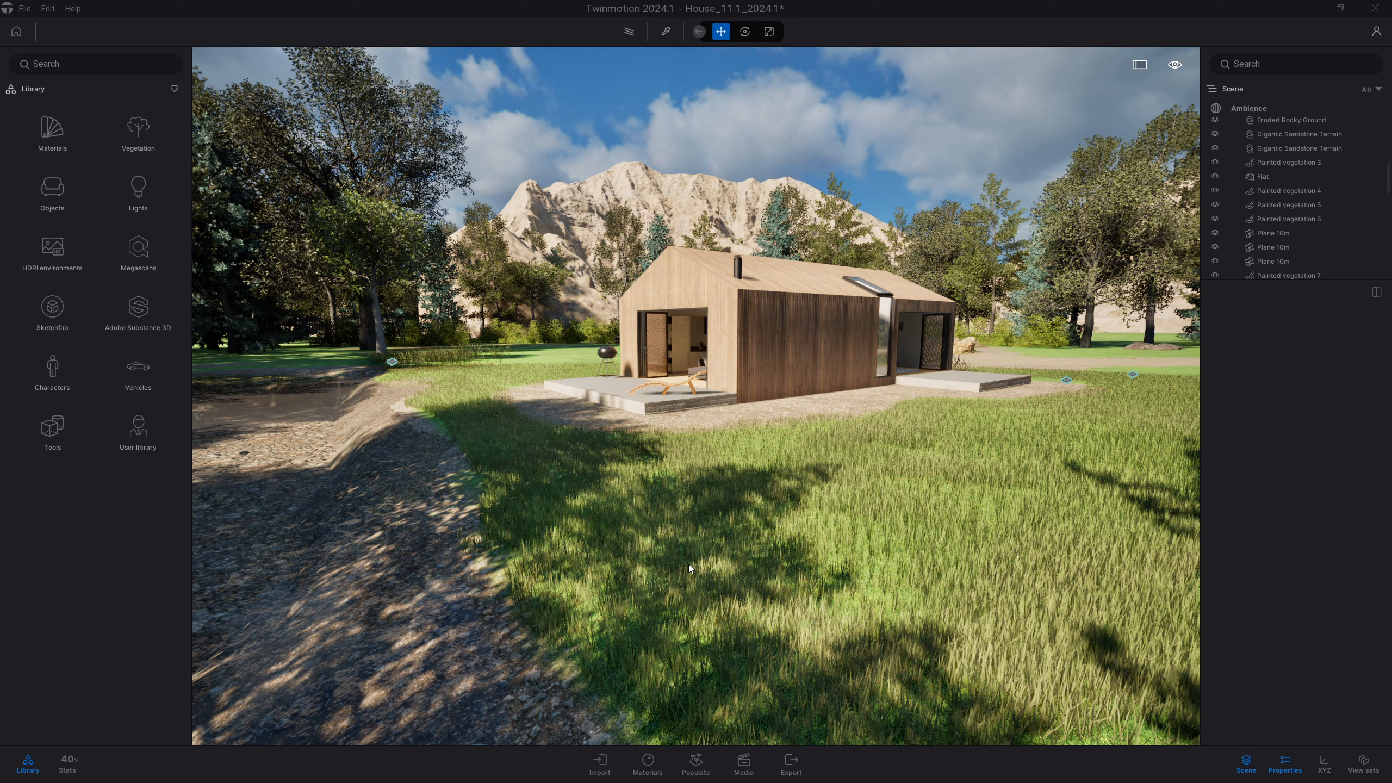
Step: Apply the Pool 02 water material to the lake surface beside the house
click(52, 132)
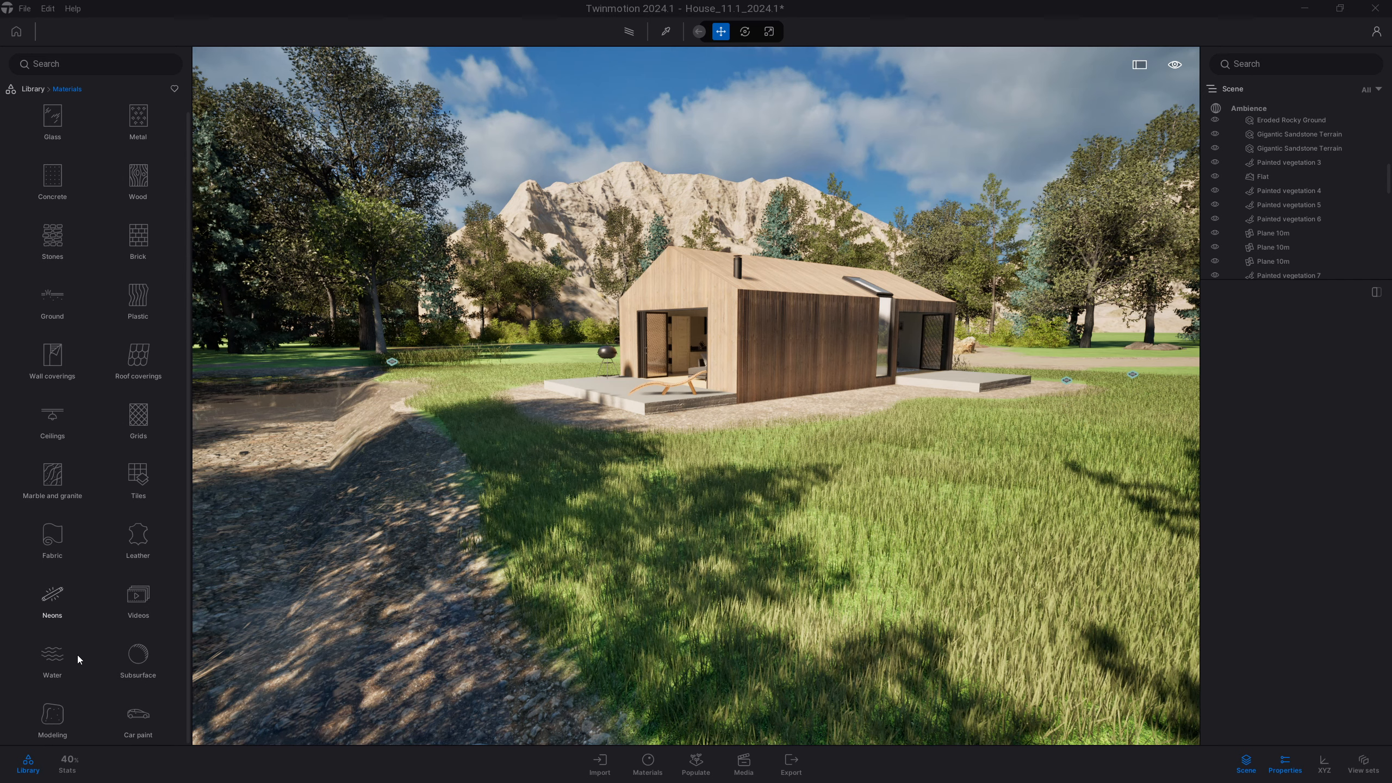
click(50, 657)
drag(137, 302, 325, 459)
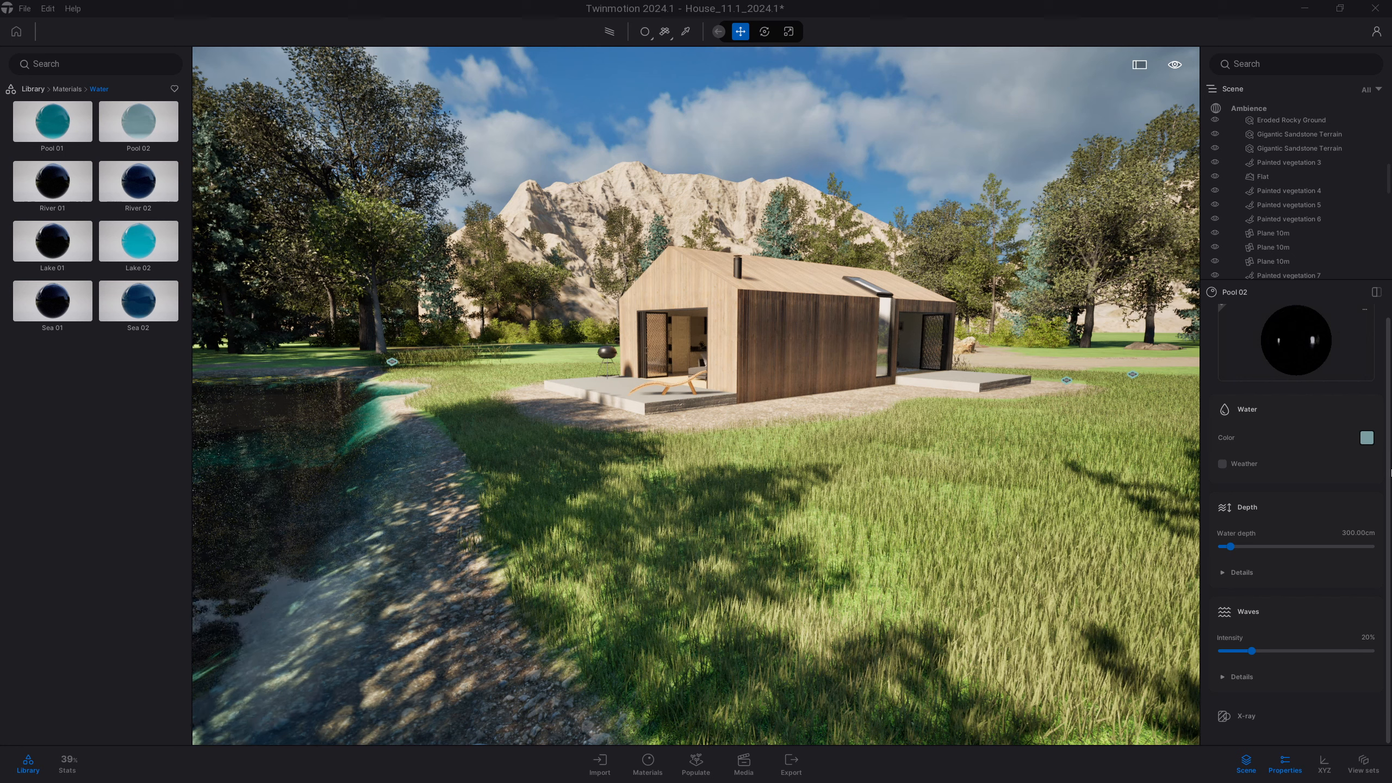
Step: Change the water material's colour to a neutral grey, #79817F
click(1367, 438)
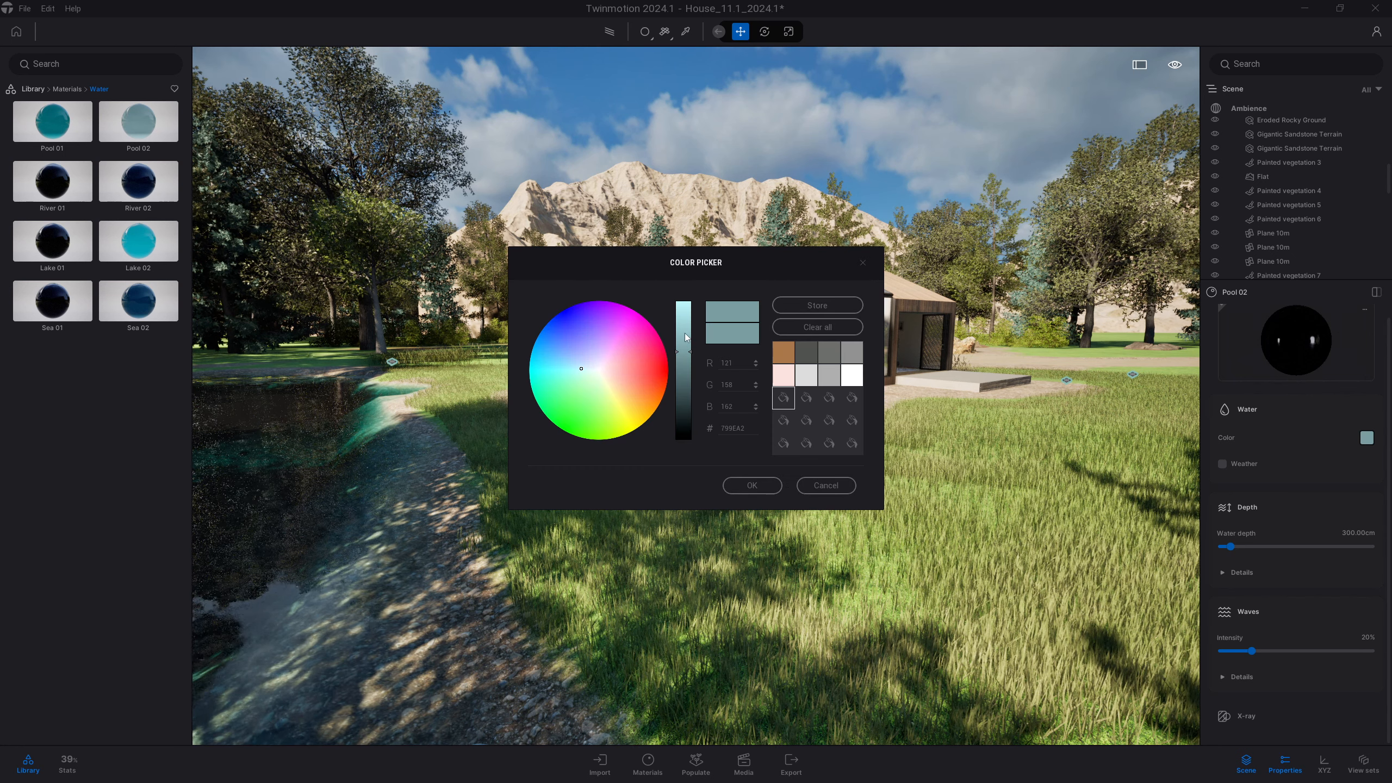
click(595, 373)
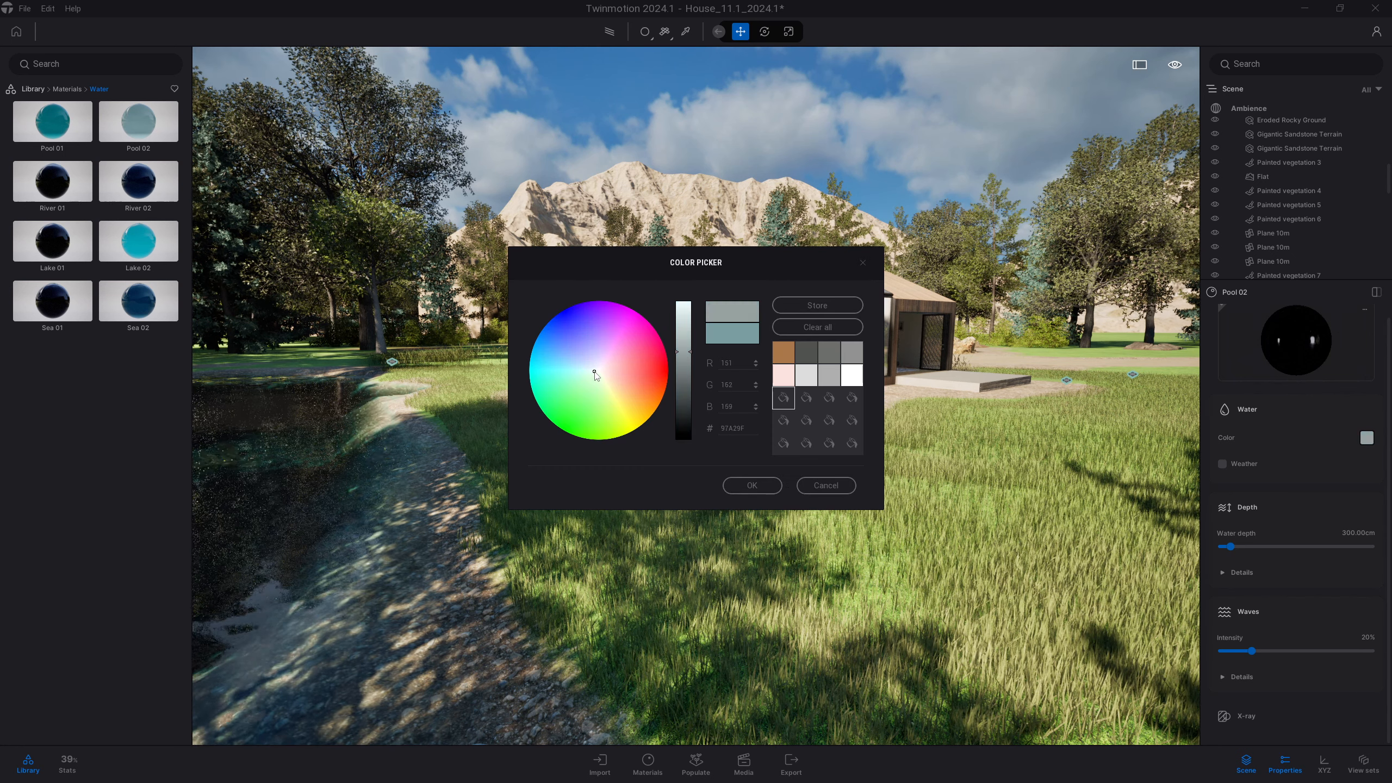
click(688, 371)
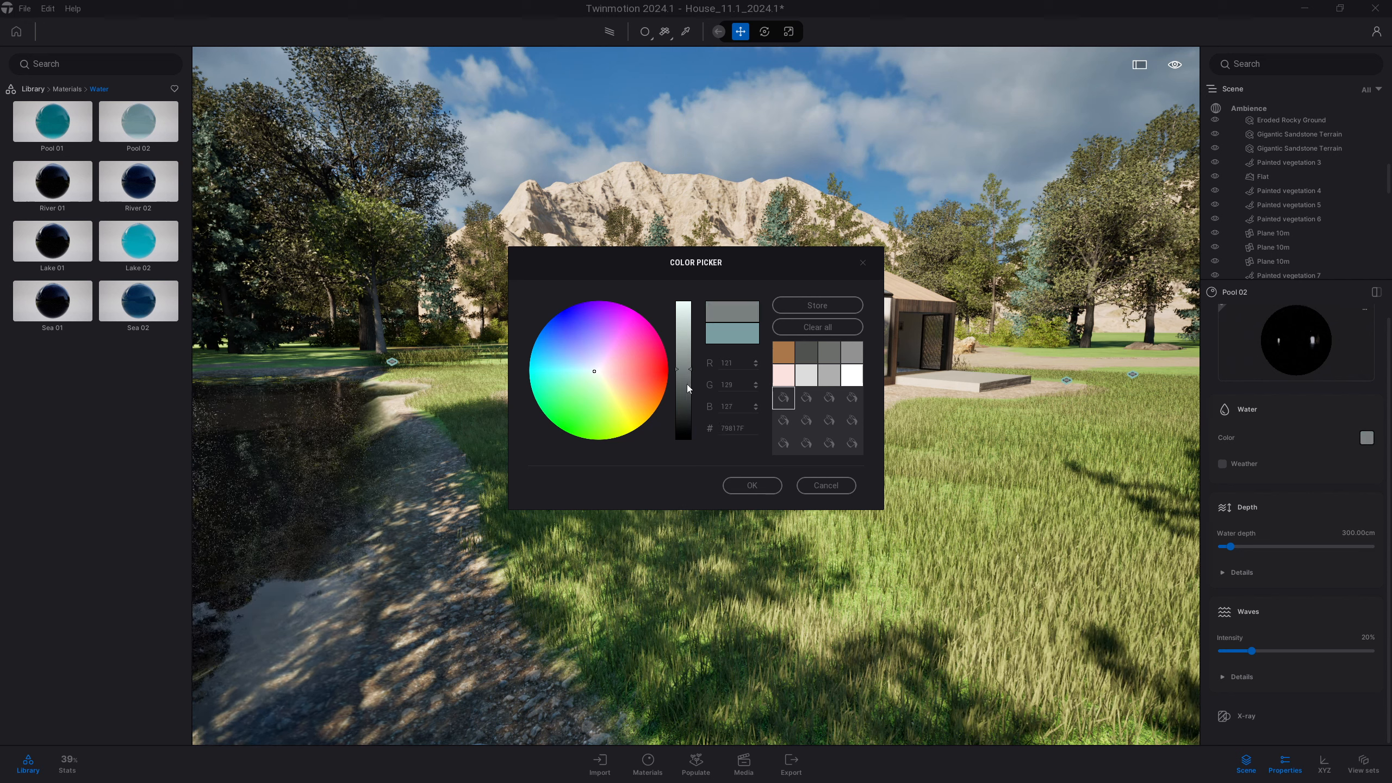
click(749, 485)
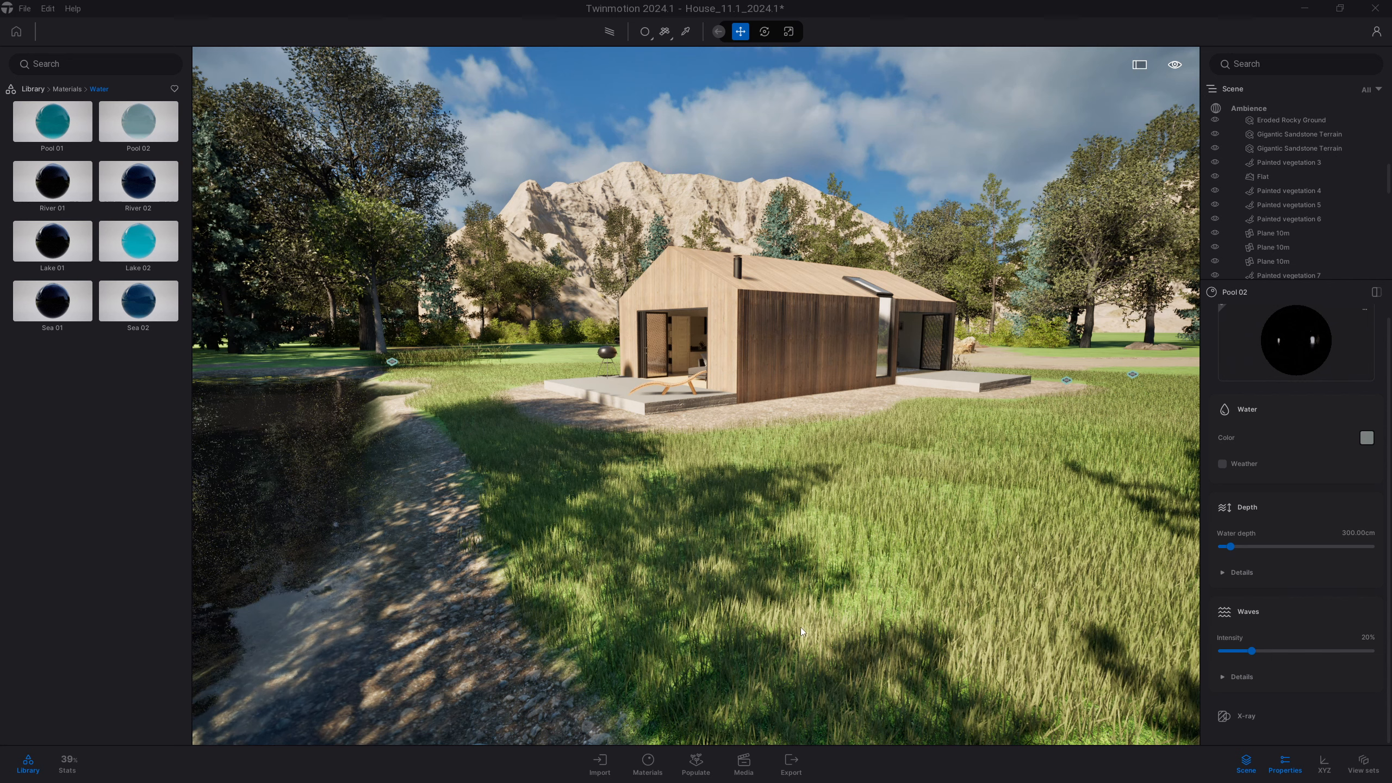
Step: Review the house from its front corner and expand the lens details in the Ambience camera settings
right_drag(815, 607, 888, 534)
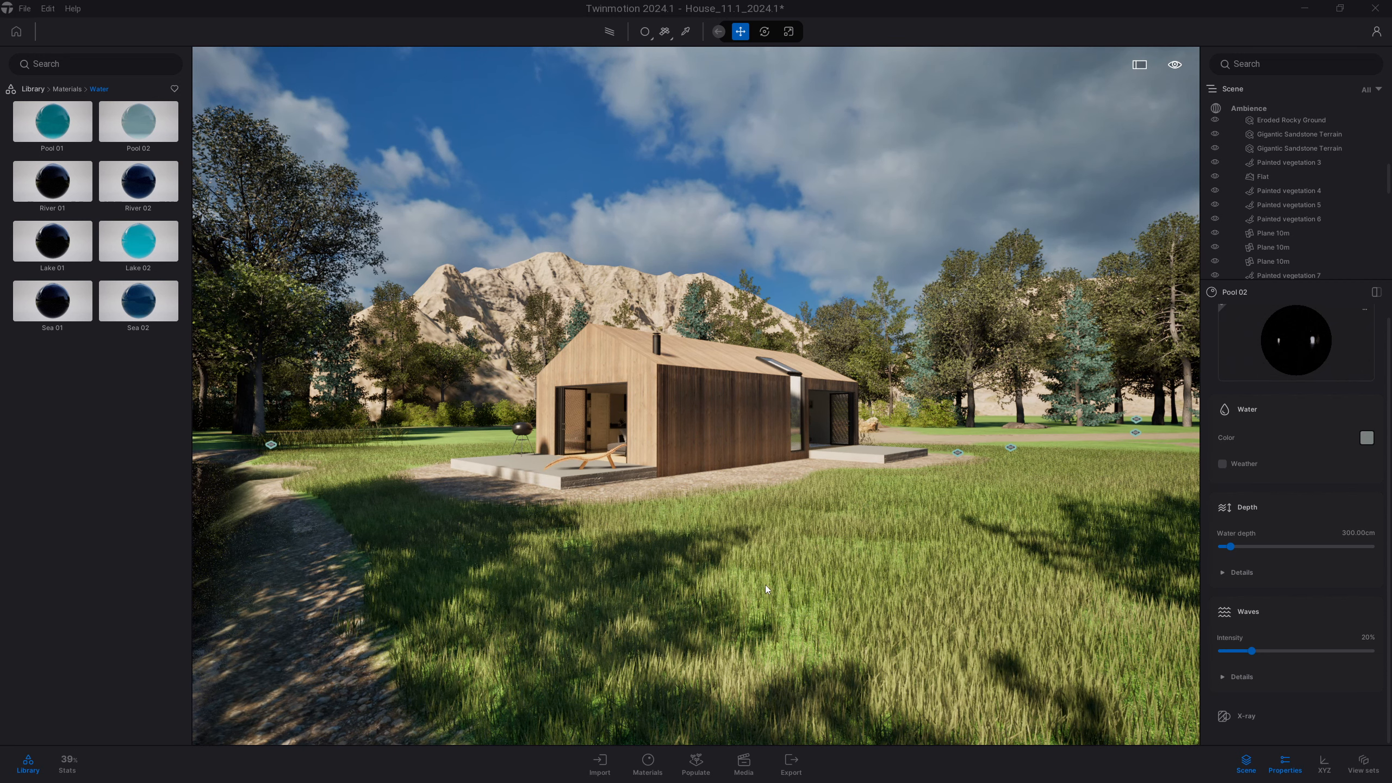
right_drag(763, 586, 771, 573)
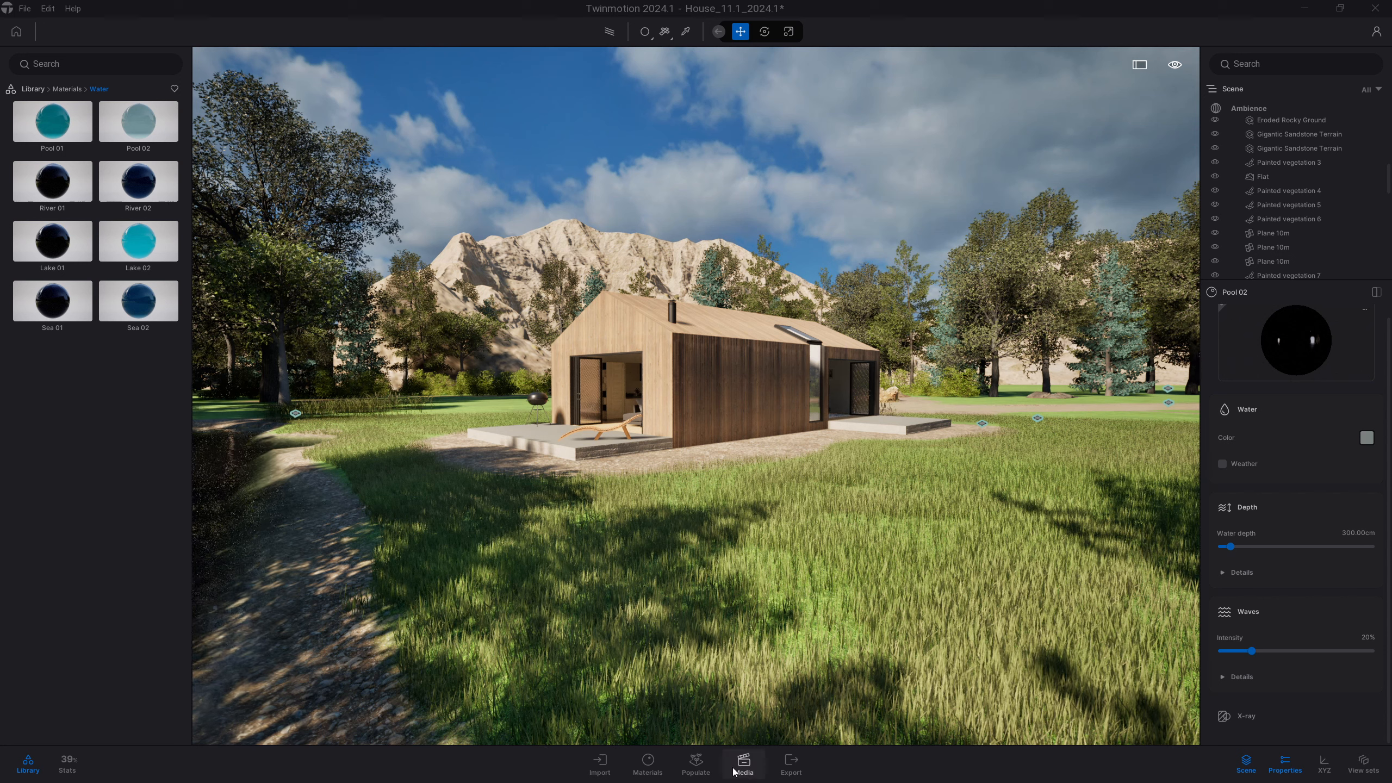
scroll(1293, 431, up, 1)
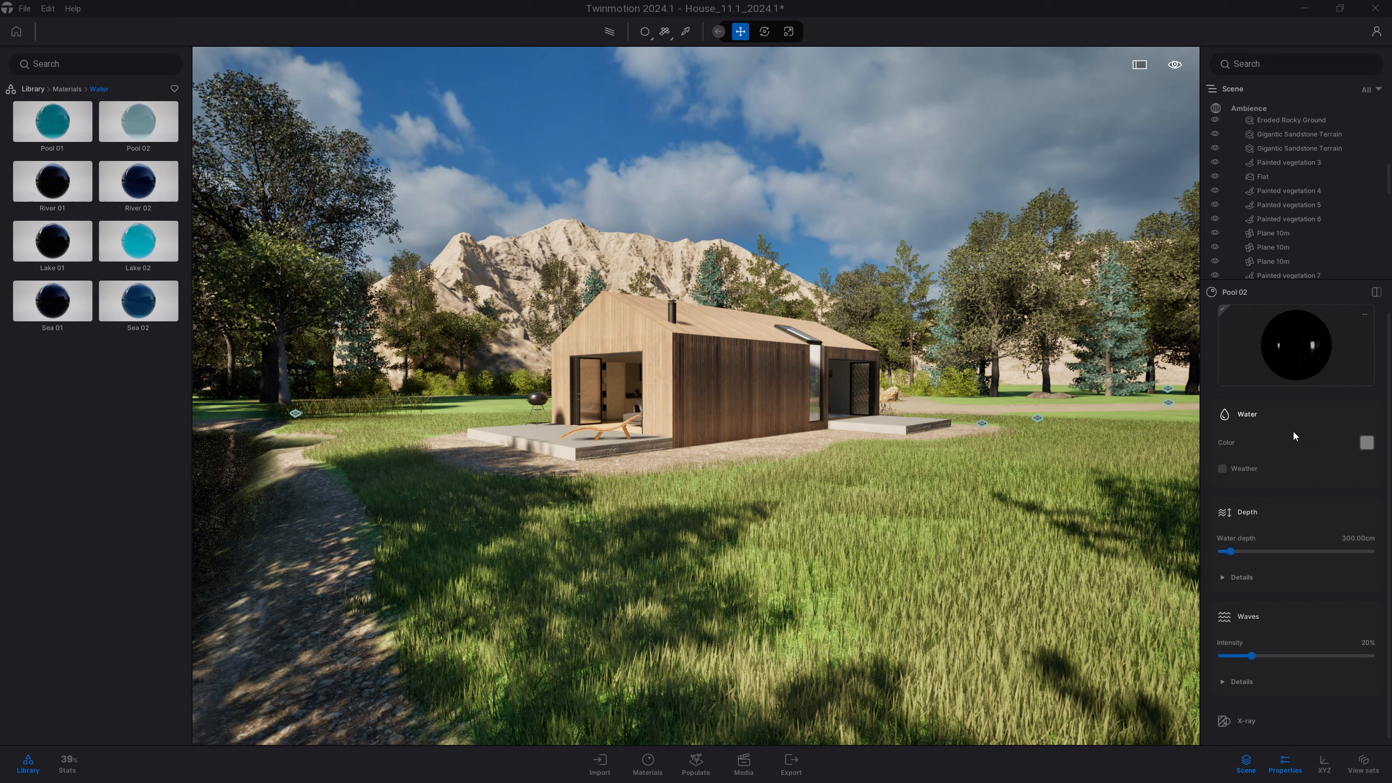
click(1248, 109)
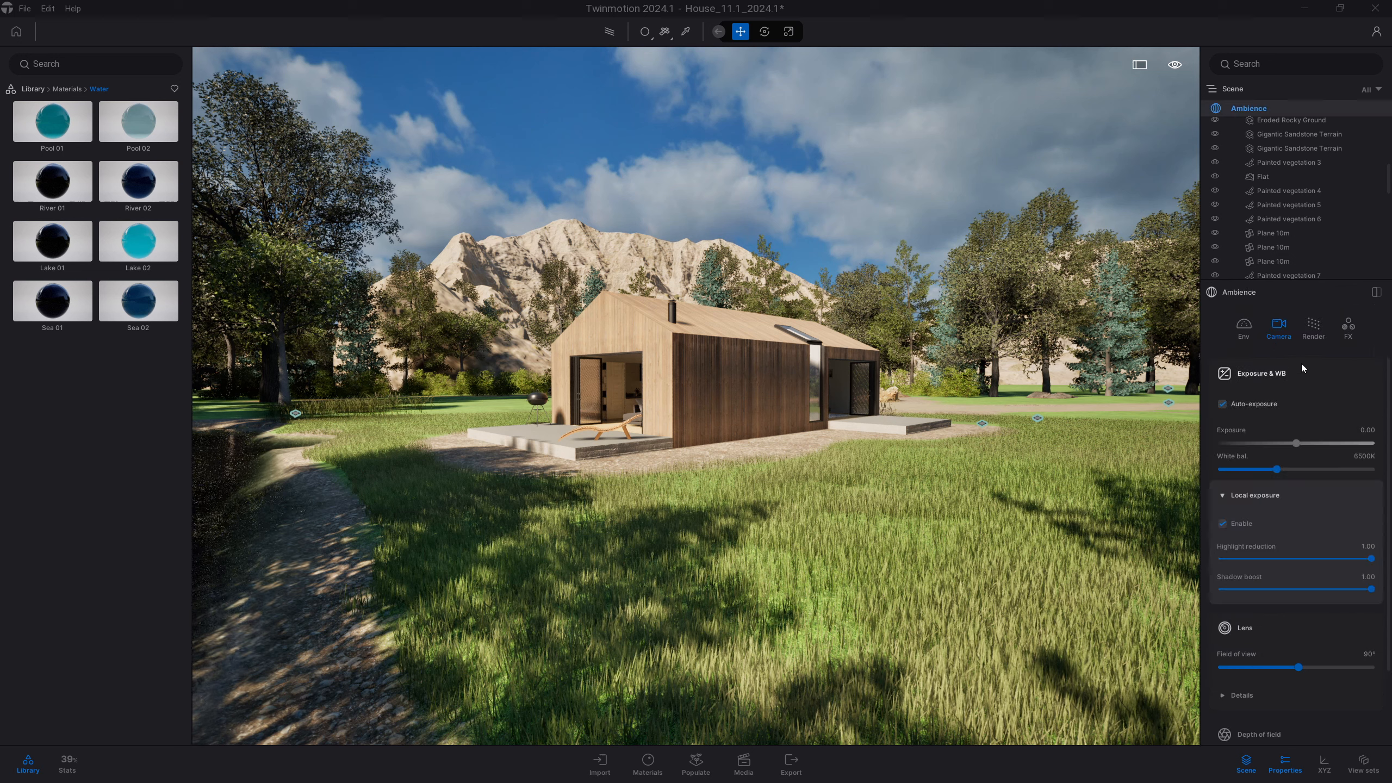
click(1240, 695)
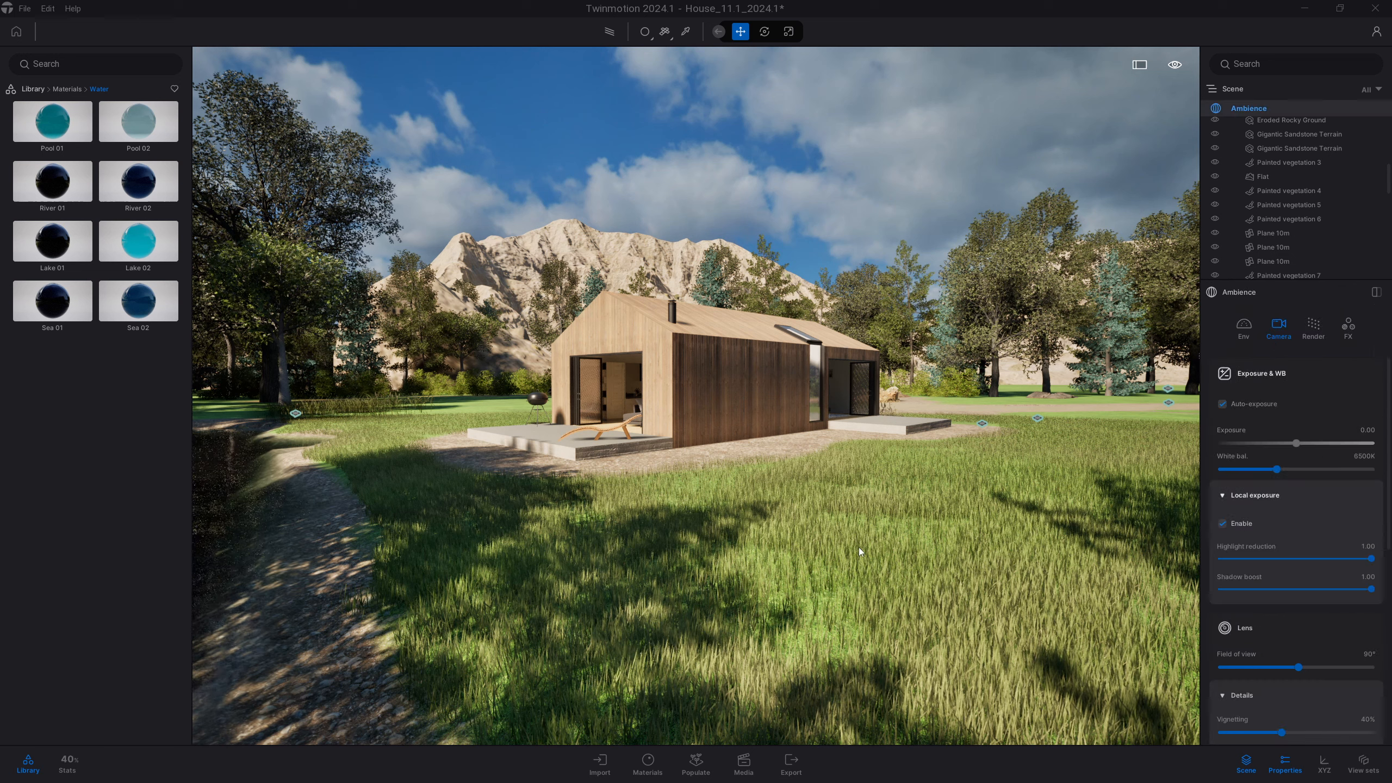
click(33, 89)
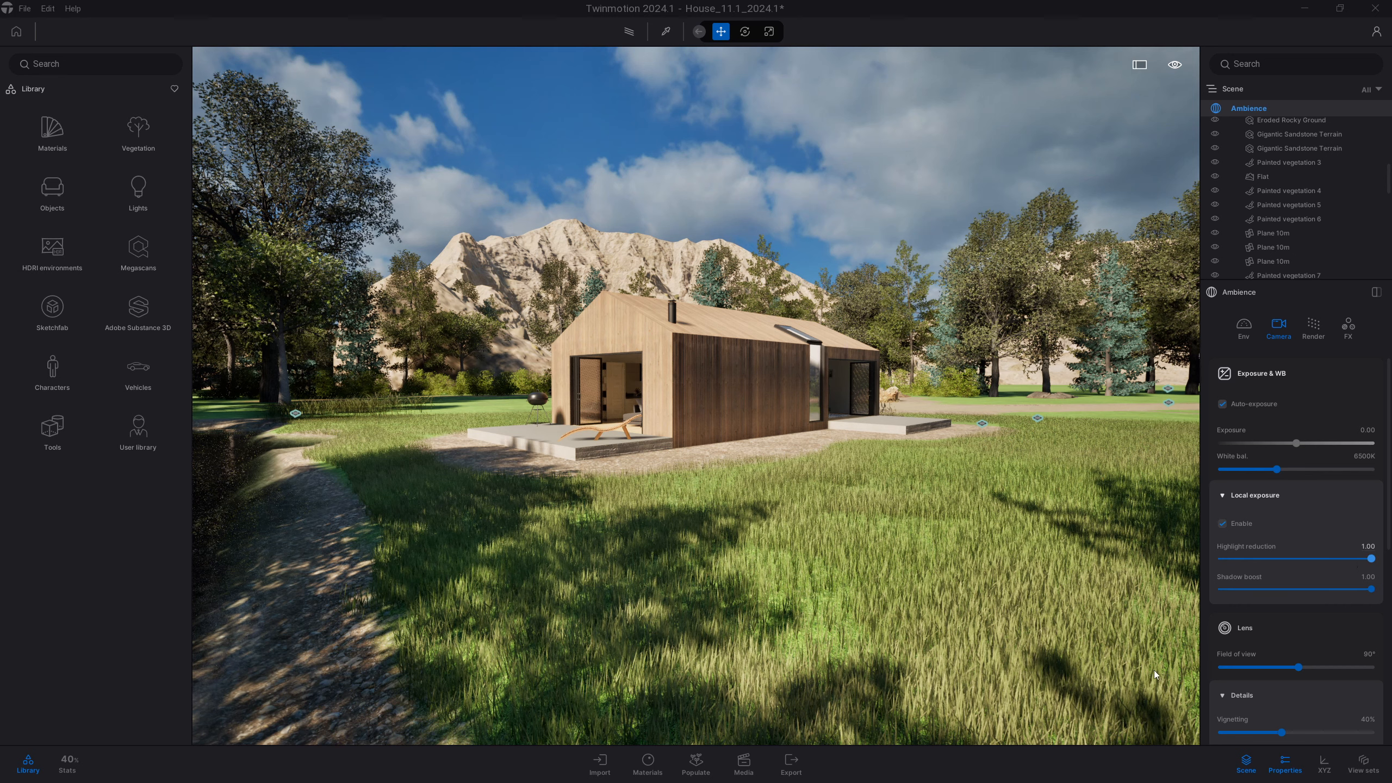
Step: Create a new video from the current view of the house
click(744, 768)
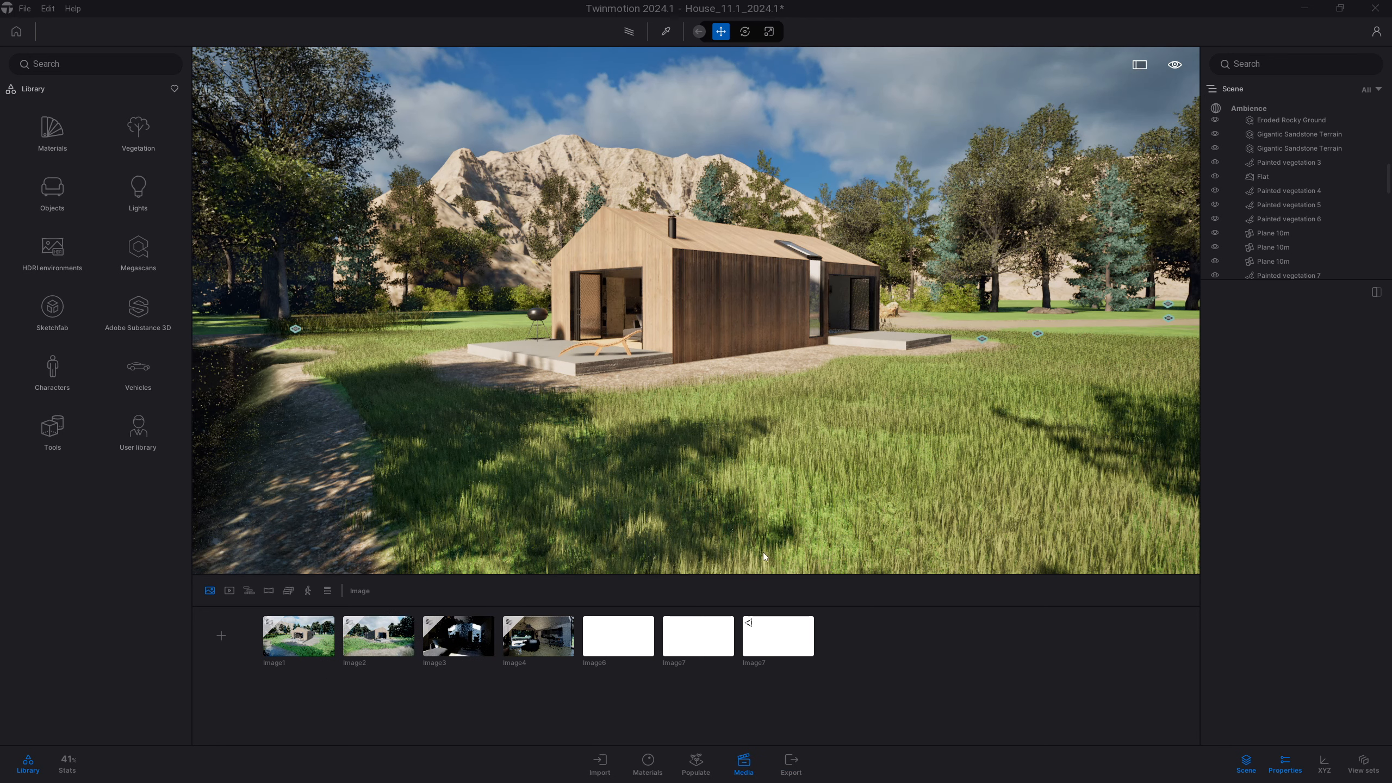
click(229, 590)
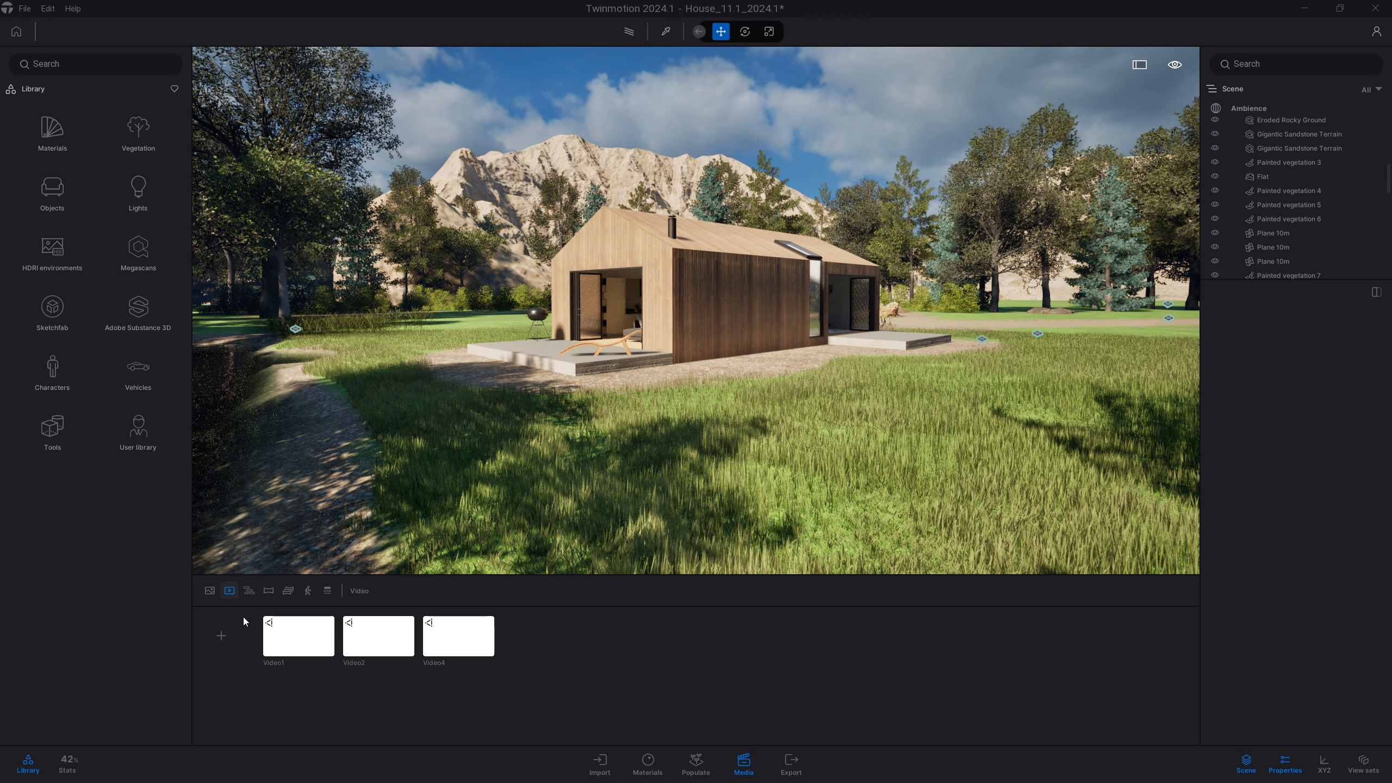
click(221, 640)
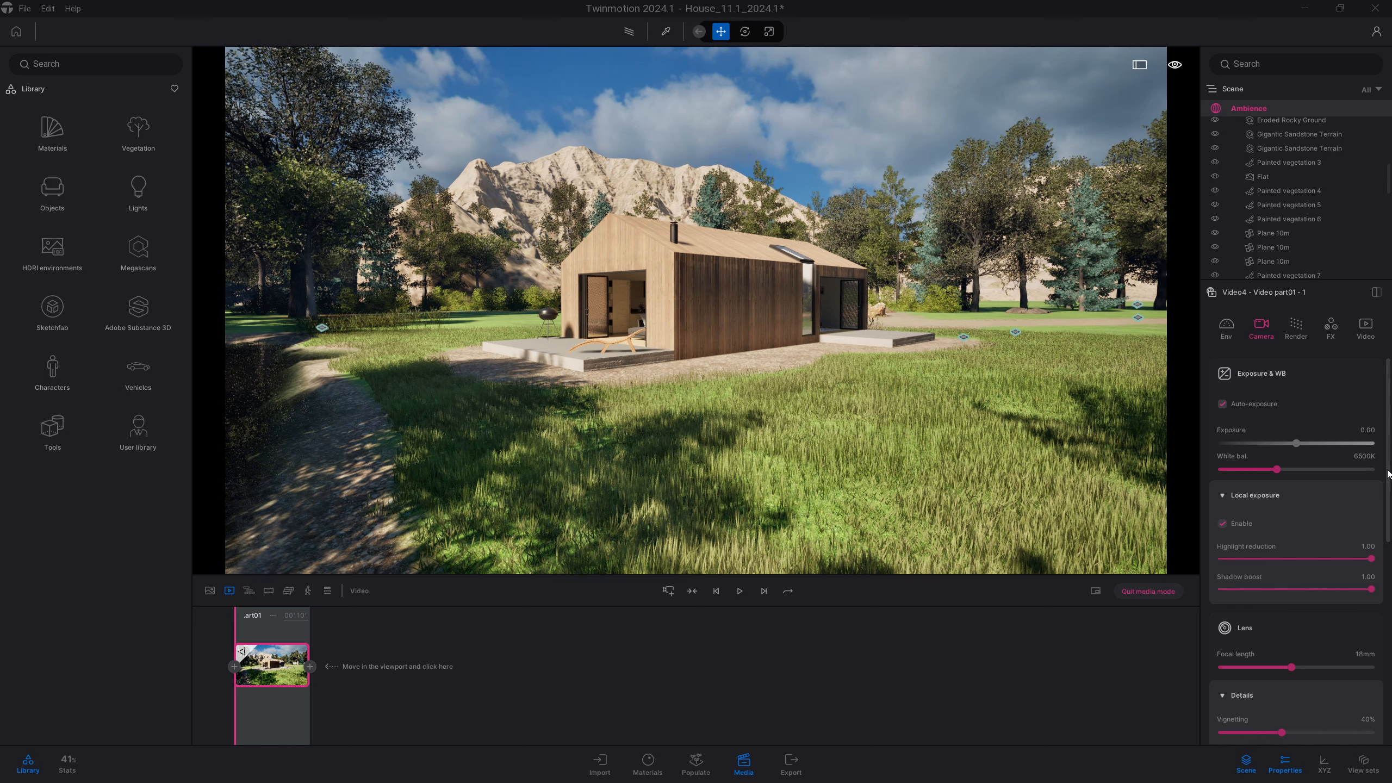
Step: Set the focal length of the new video's camera to 28 mm
scroll(1389, 473, down, 3)
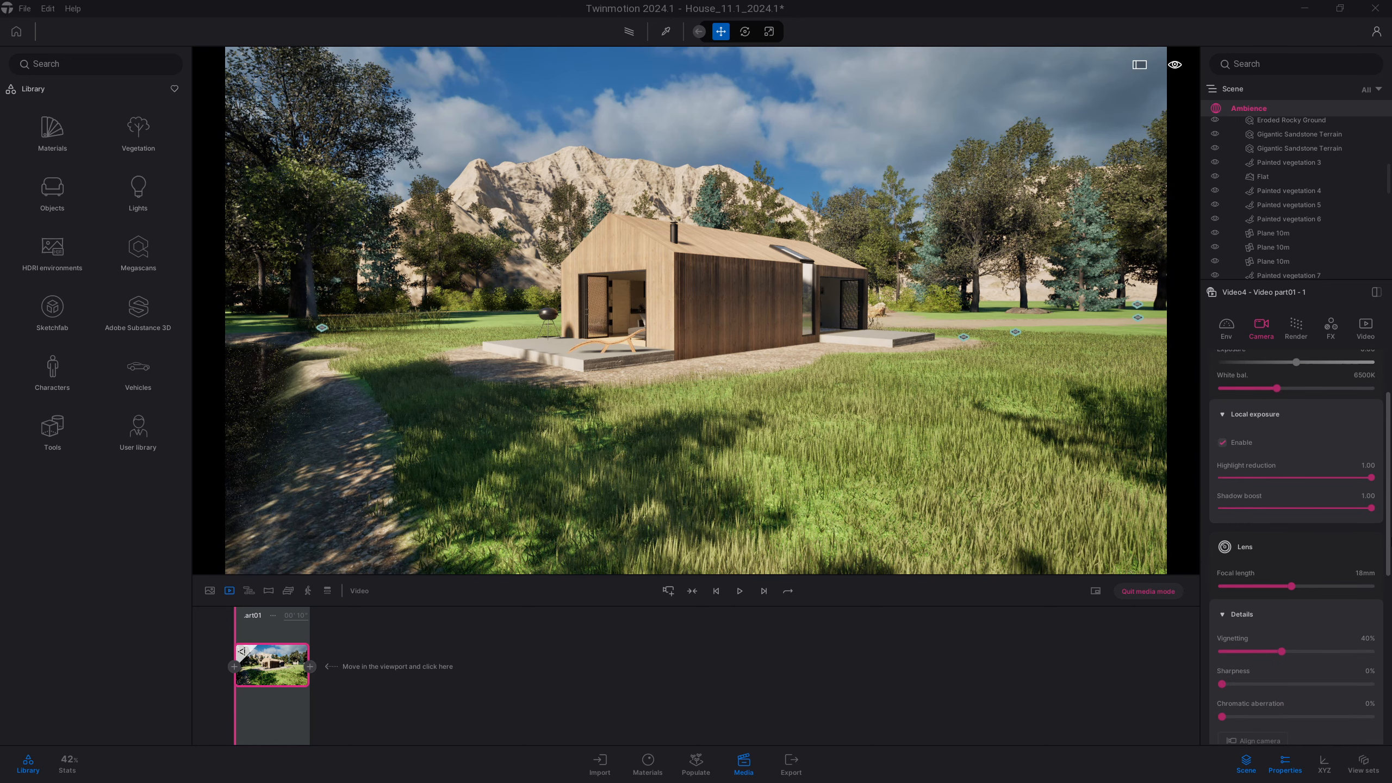
click(1363, 573)
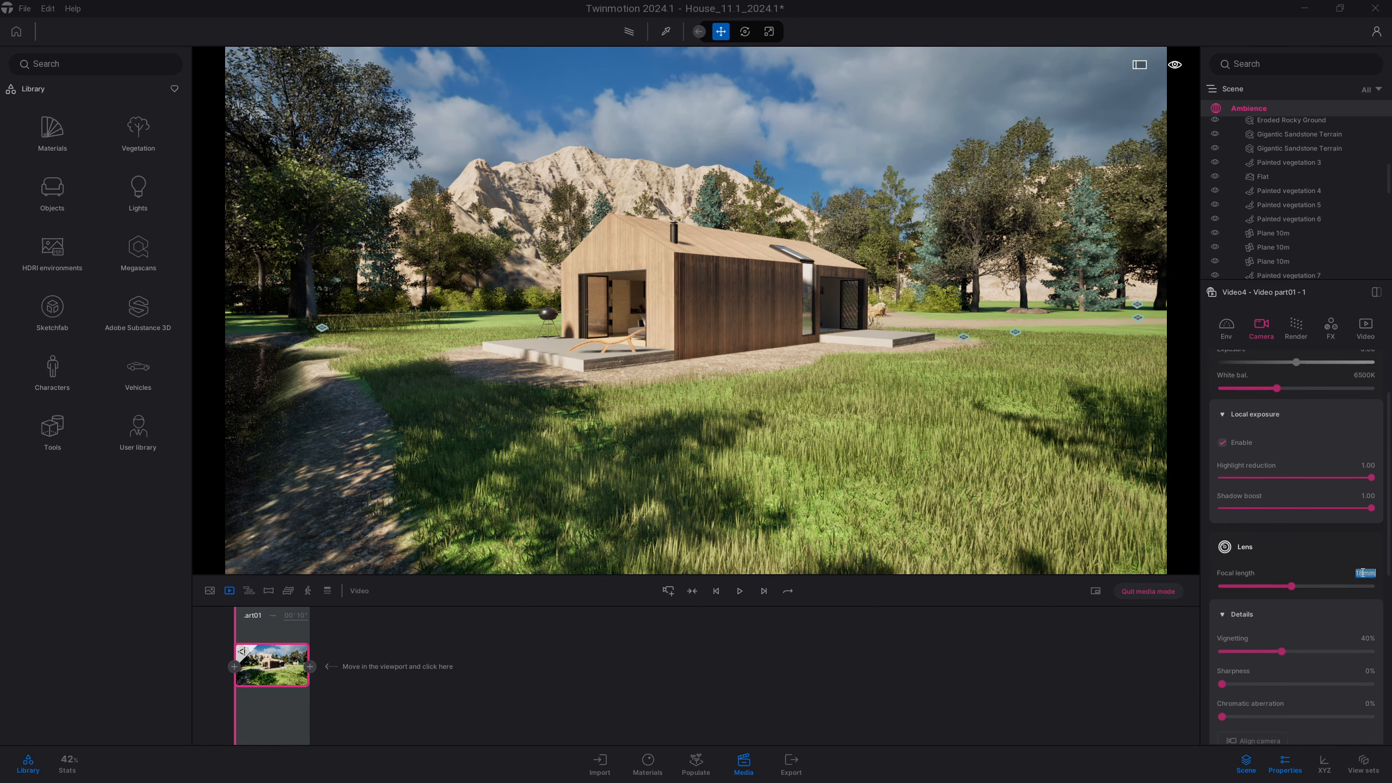
text(28)
key(Return)
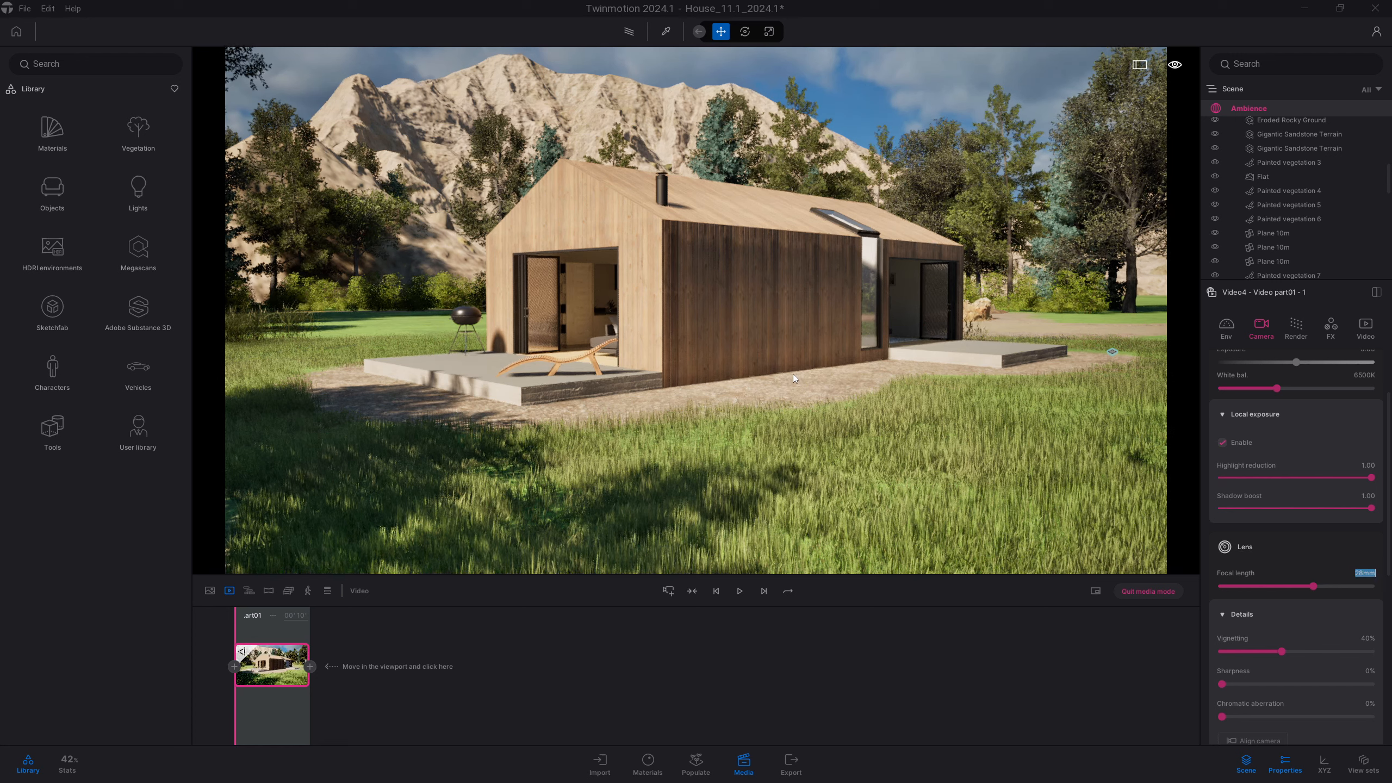
text(5555)
click(1372, 577)
key(Return)
Step: Reposition the video camera so the shot frames the house with the lake and its bank in the foreground
click(826, 255)
key(s)
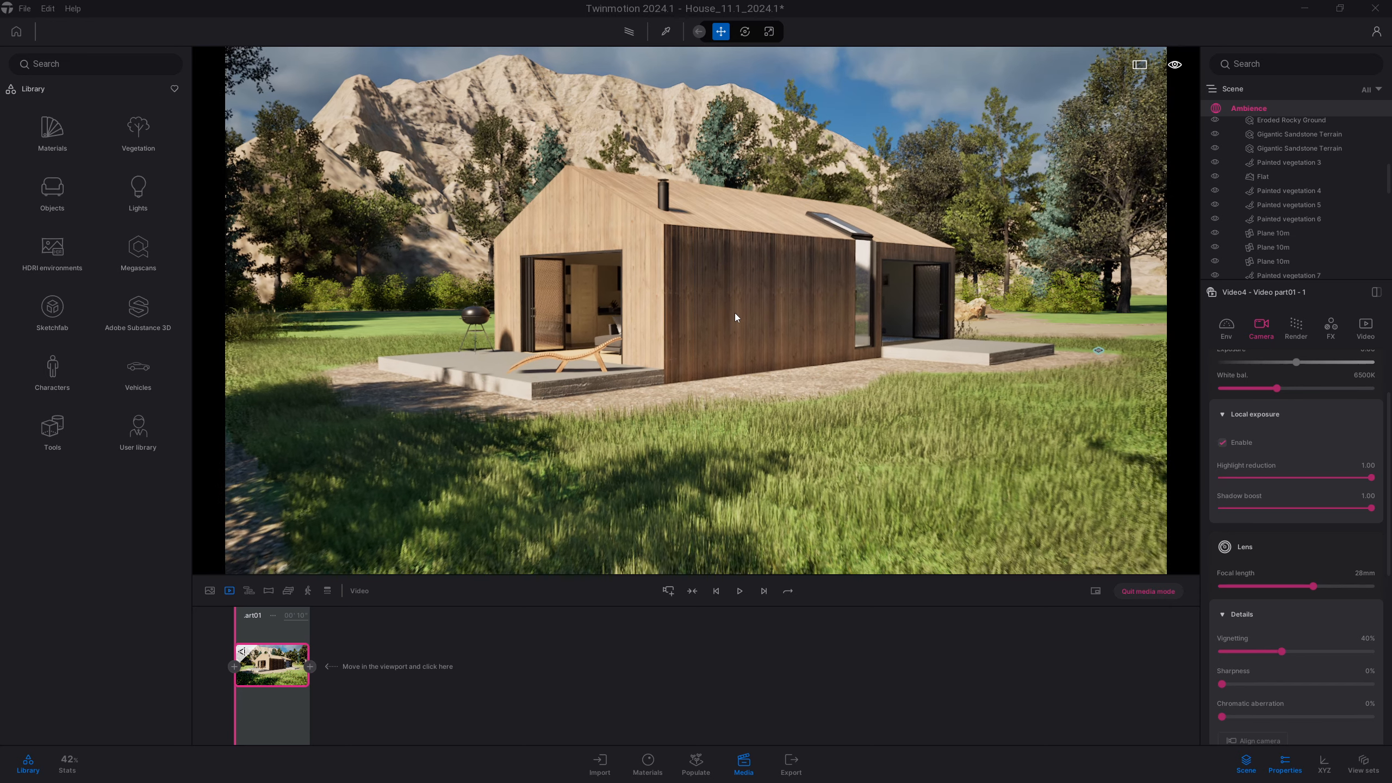
key(s)
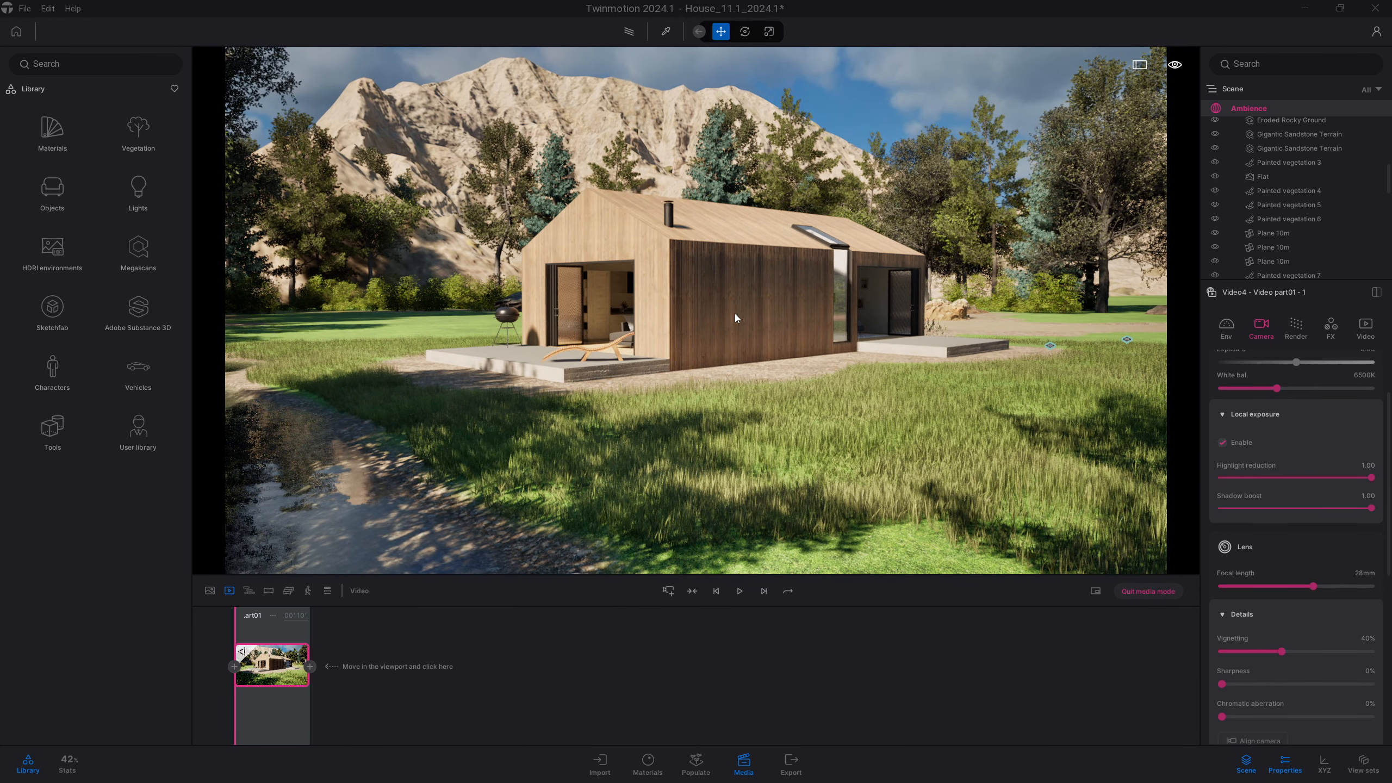
key(w)
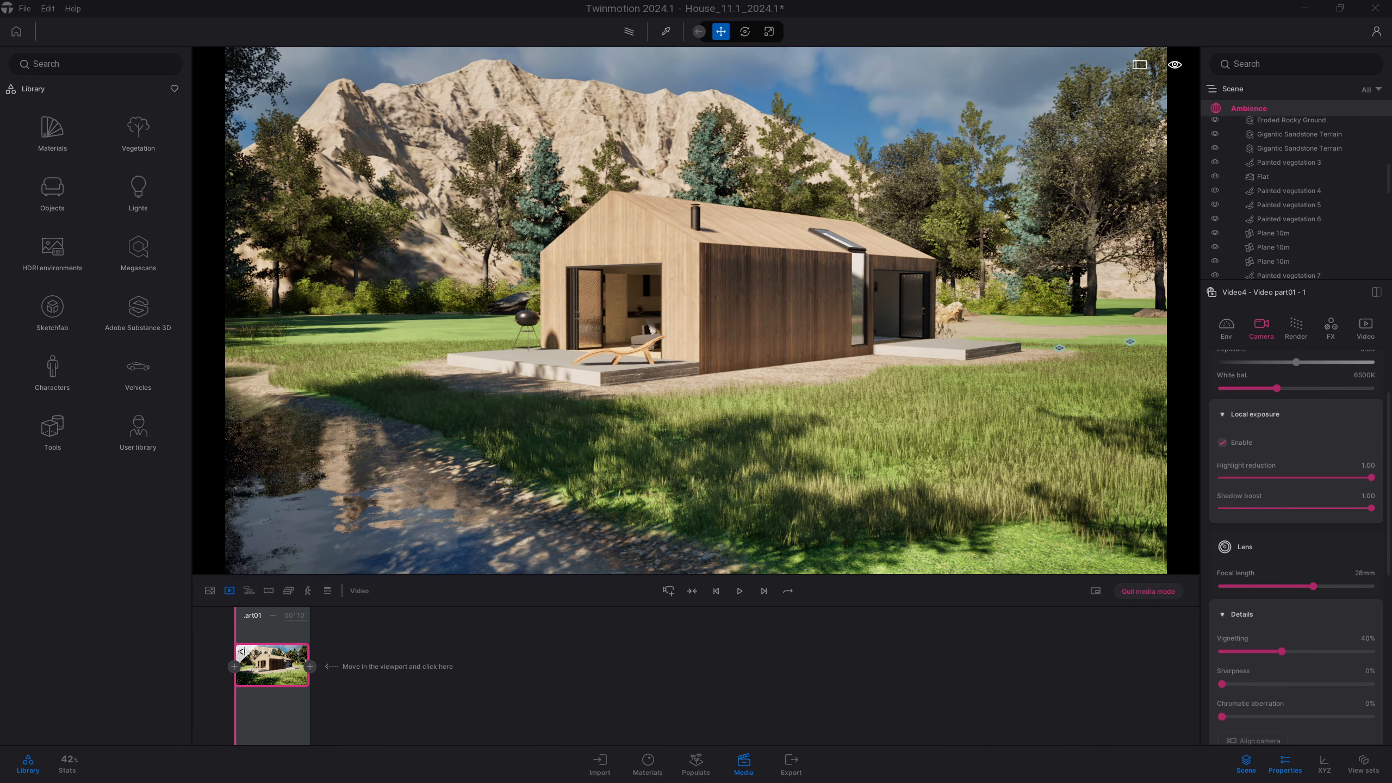
key(d)
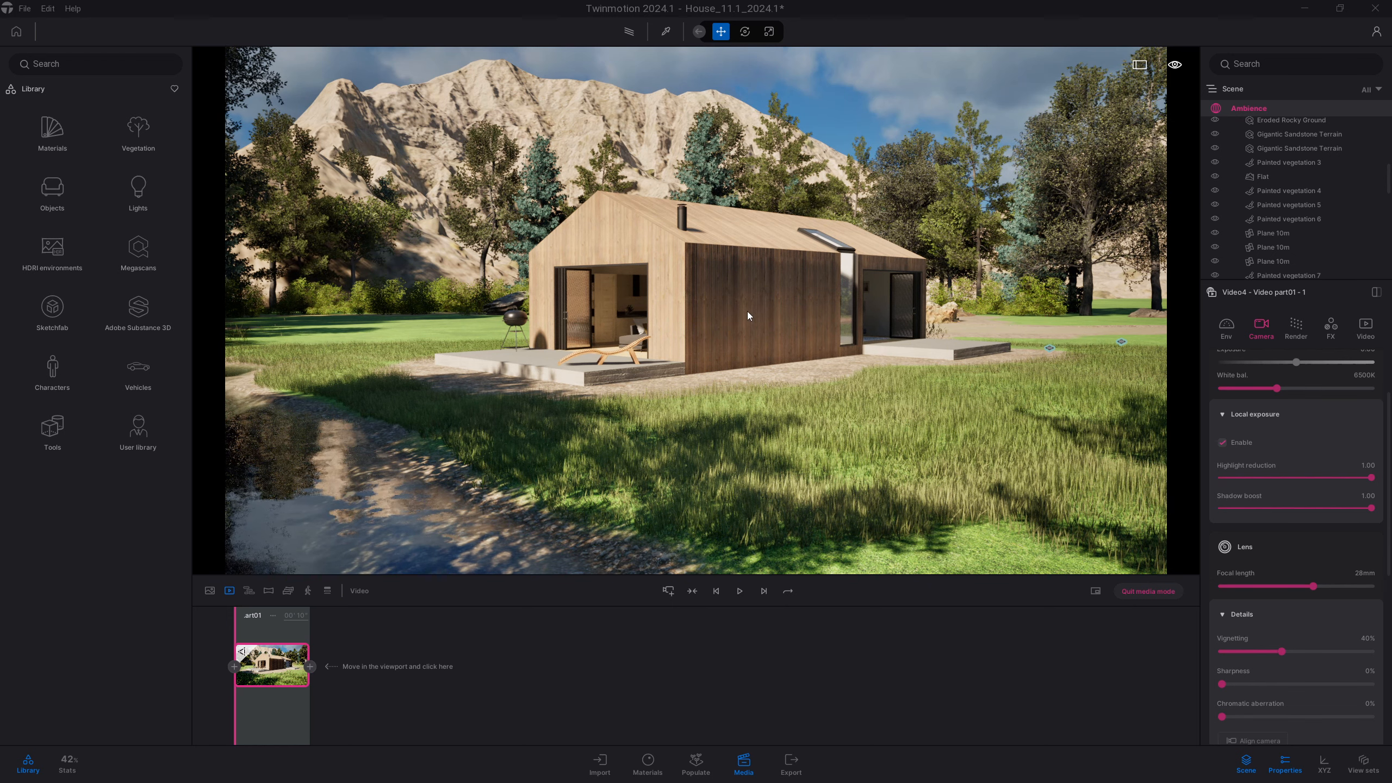
right_drag(748, 312, 654, 314)
key(d)
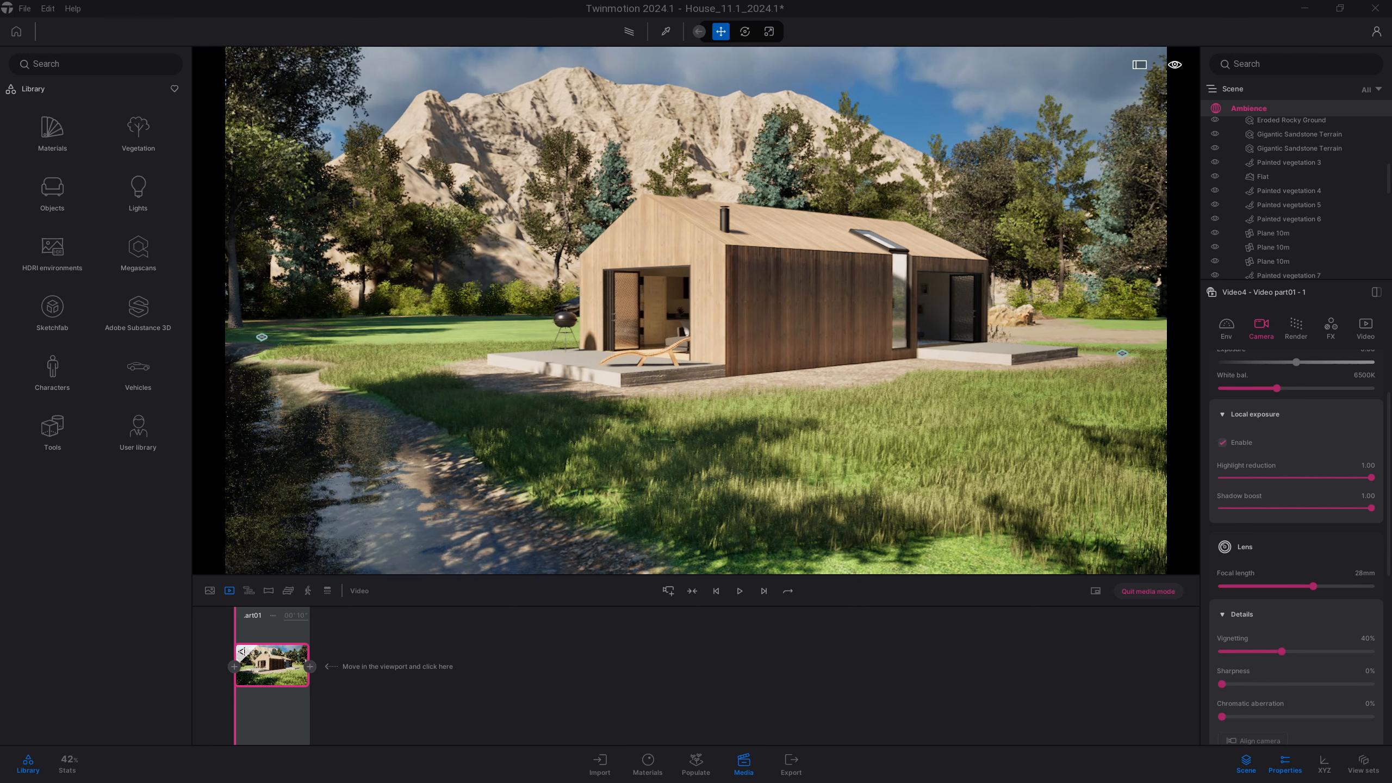
key(s)
key(d)
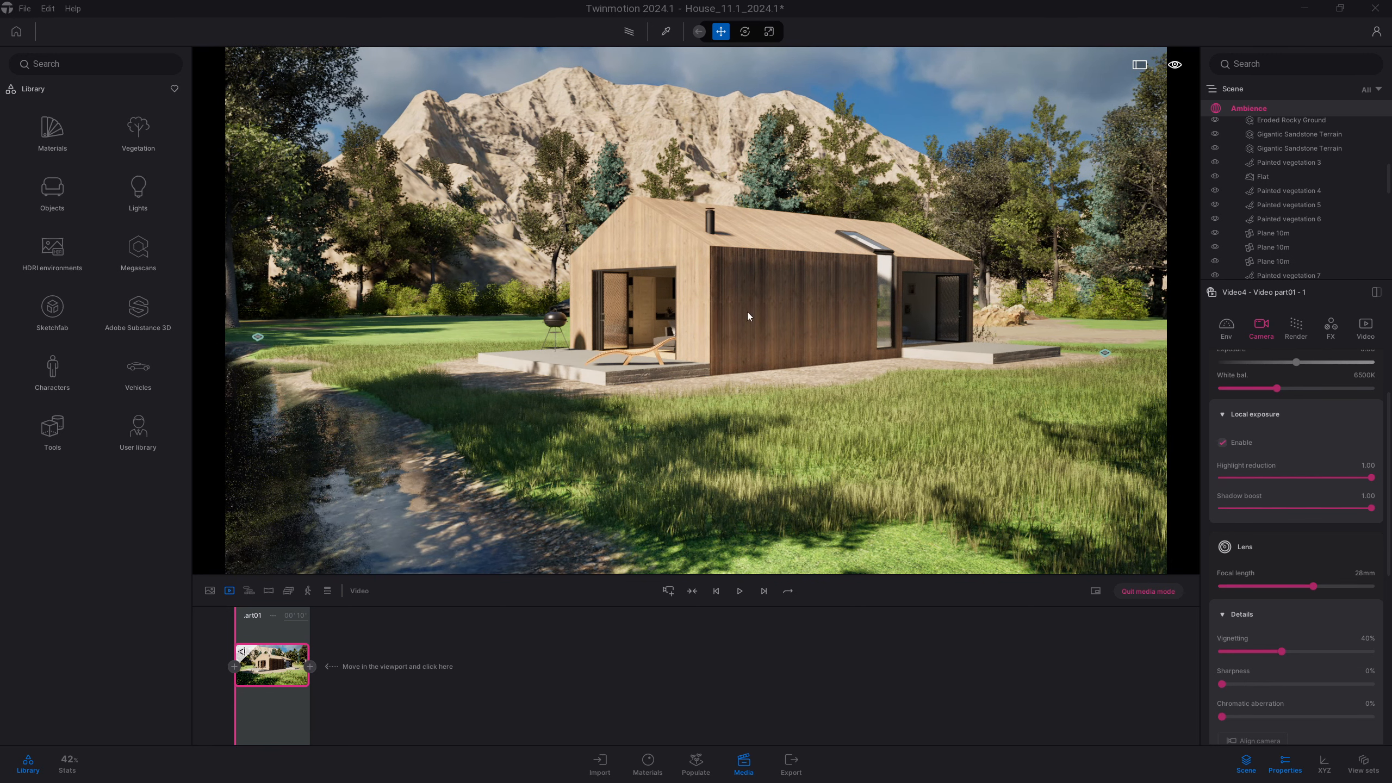
Step: Set the camera's Z position to 170 cm
mouse_move(279, 670)
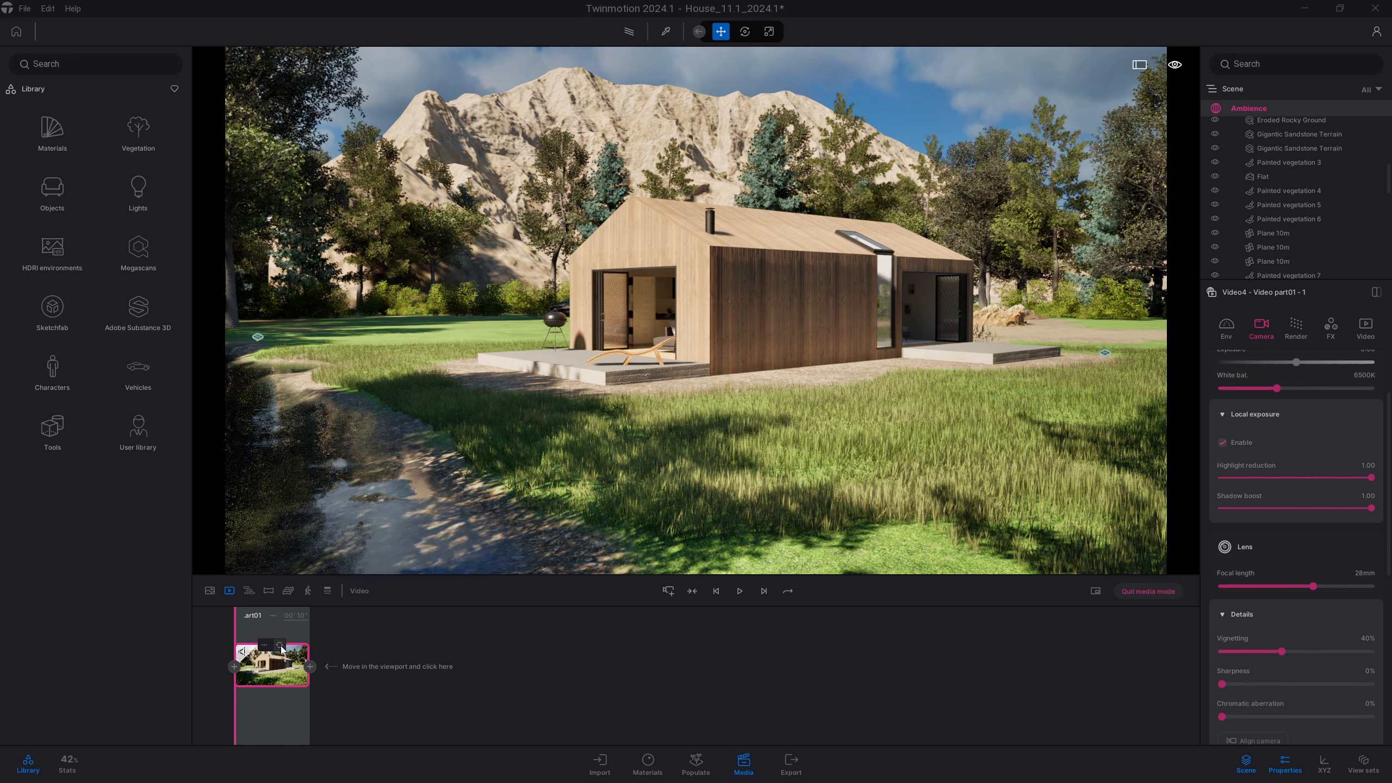
click(1324, 763)
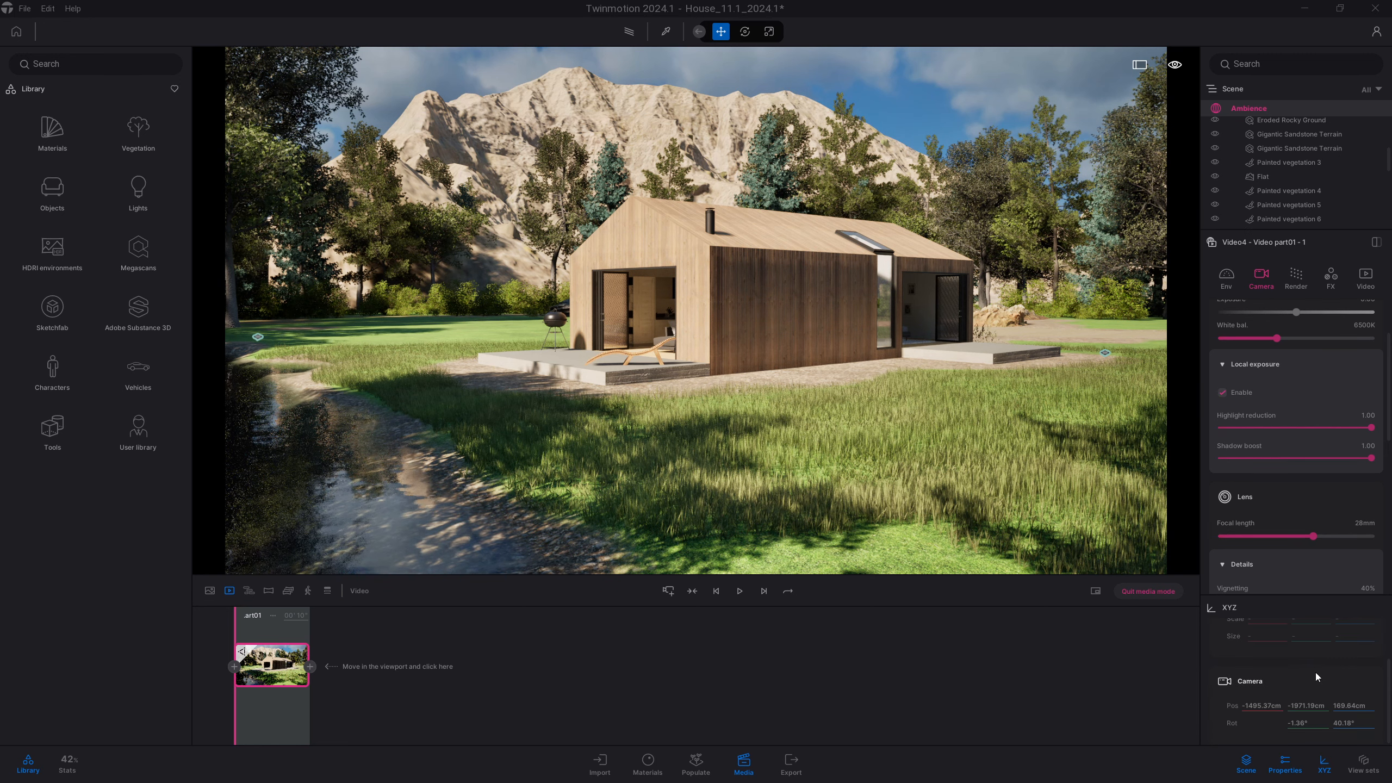
click(1347, 710)
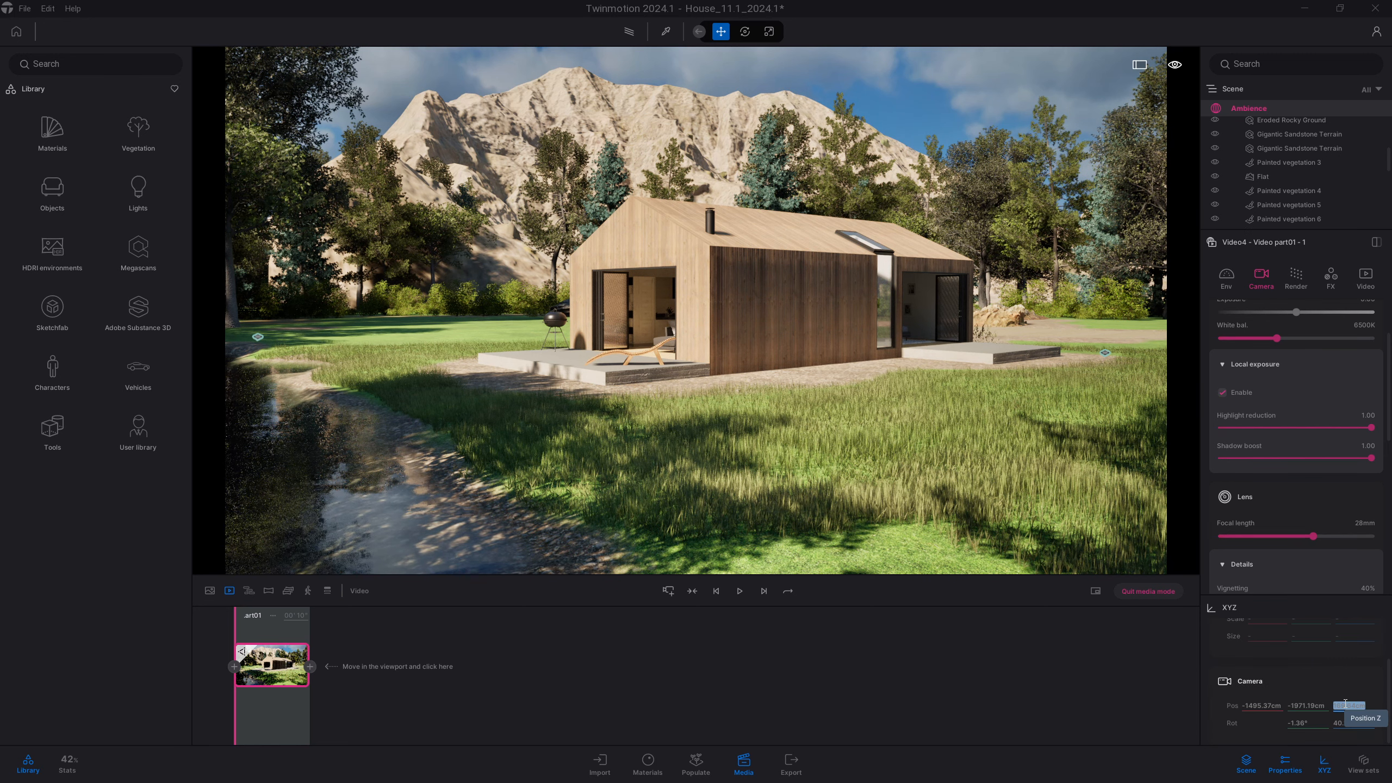
text(170)
key(Return)
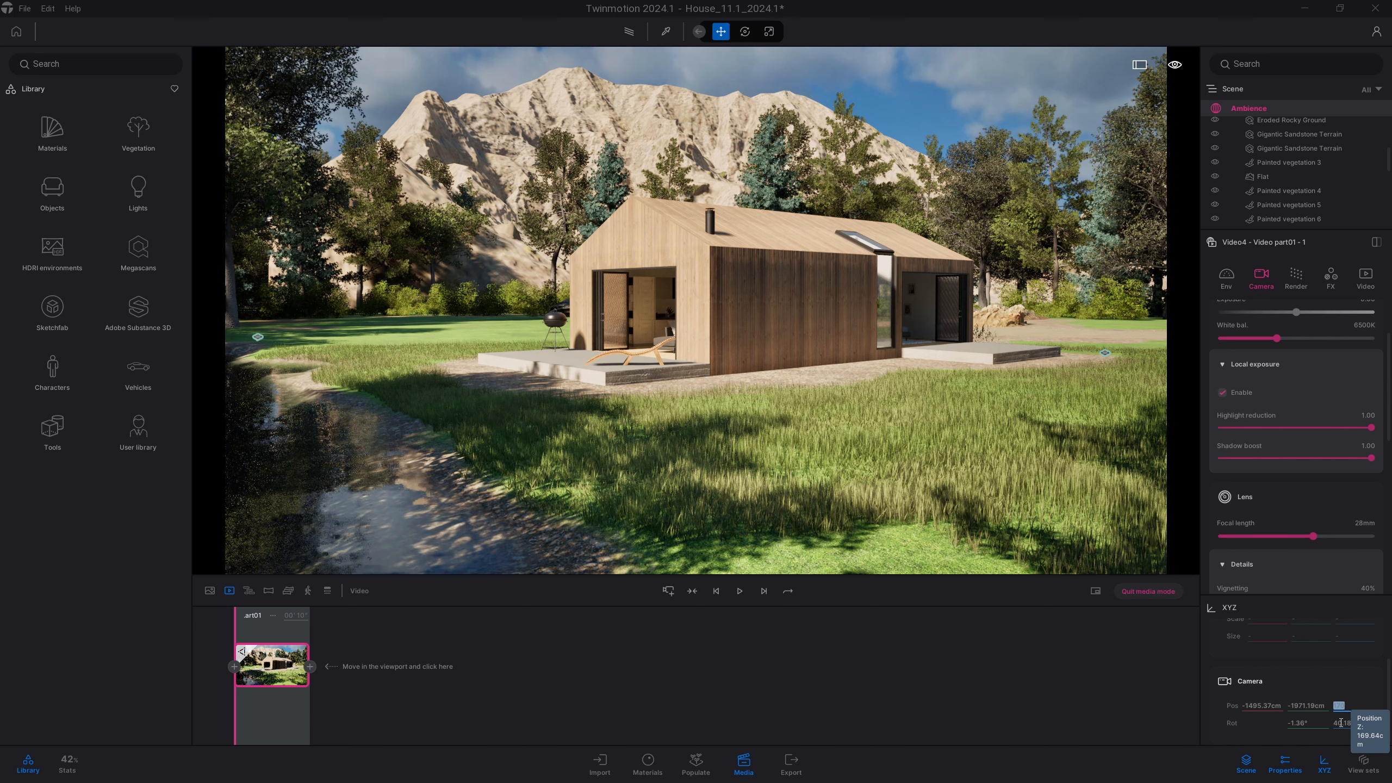
Step: Set the video camera's Y rotation to 0° so the shot is level
click(1296, 722)
text(0)
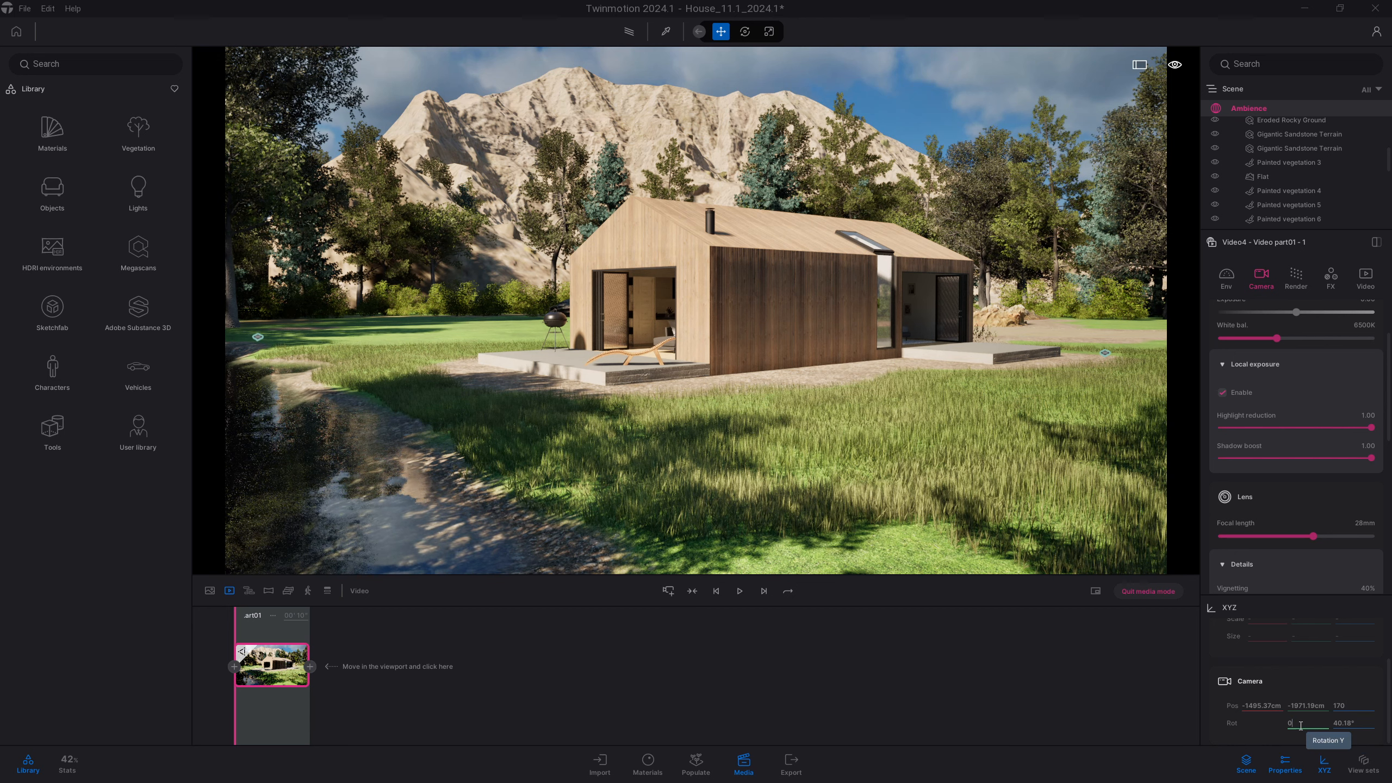
key(Return)
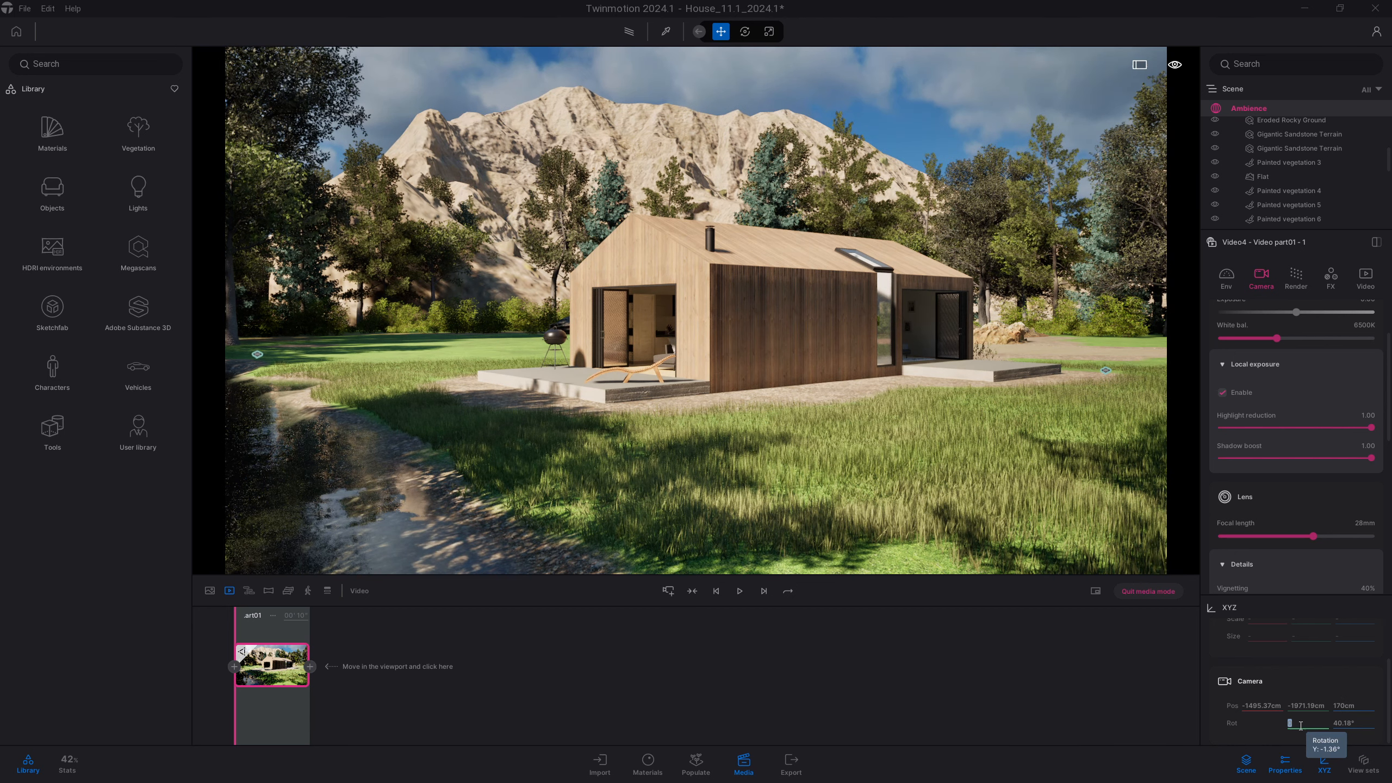
Step: Paint more Lawn 01 grass from Painted vegetation 5 across the foreground in front of the house with a 100 cm brush
click(827, 523)
click(1227, 400)
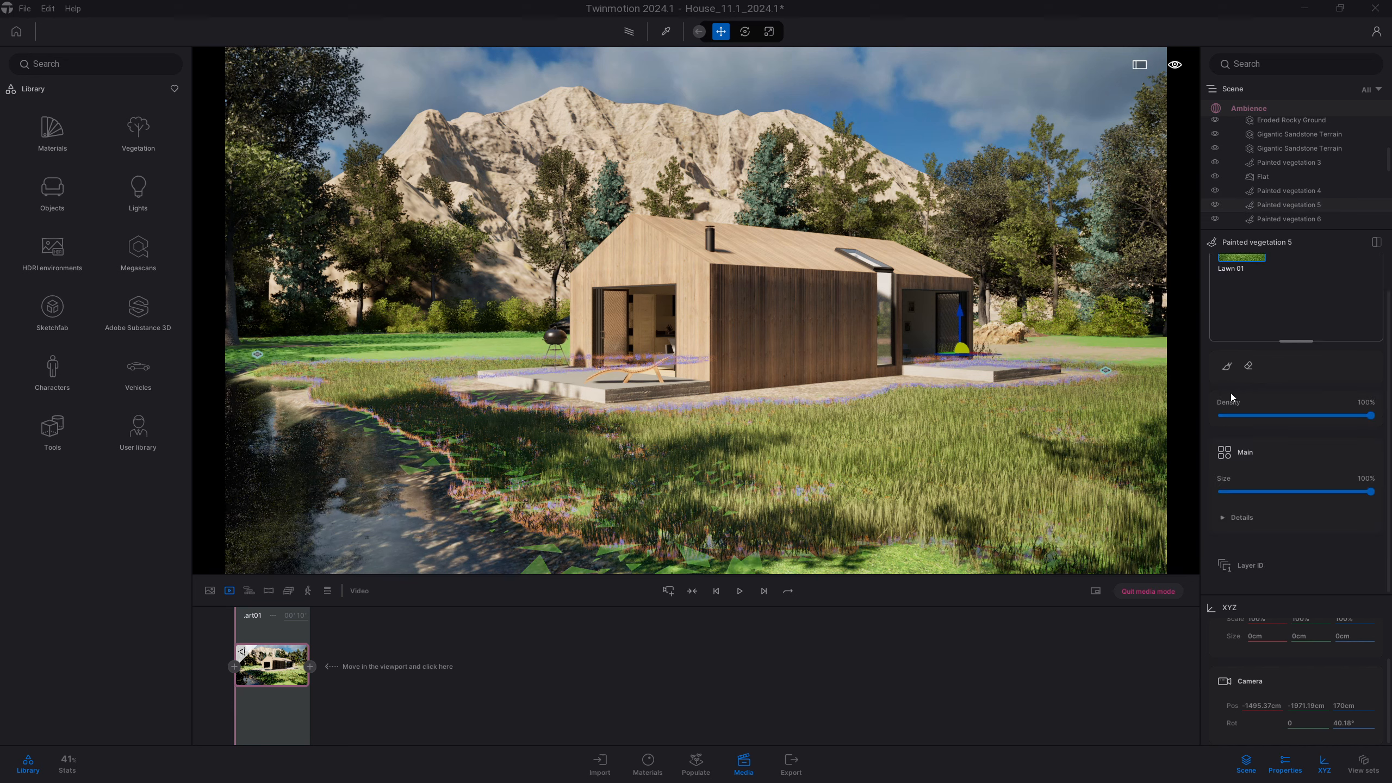
mouse_move(929, 543)
mouse_down()
mouse_move(644, 559)
mouse_move(1038, 553)
mouse_move(996, 568)
mouse_move(1040, 568)
mouse_move(1124, 552)
mouse_move(1137, 477)
mouse_move(901, 507)
mouse_move(584, 497)
mouse_move(699, 538)
mouse_move(708, 479)
mouse_move(598, 445)
mouse_move(700, 468)
mouse_move(1015, 466)
mouse_move(1112, 435)
mouse_move(1038, 427)
mouse_move(1077, 433)
mouse_move(1073, 413)
mouse_move(990, 416)
mouse_up()
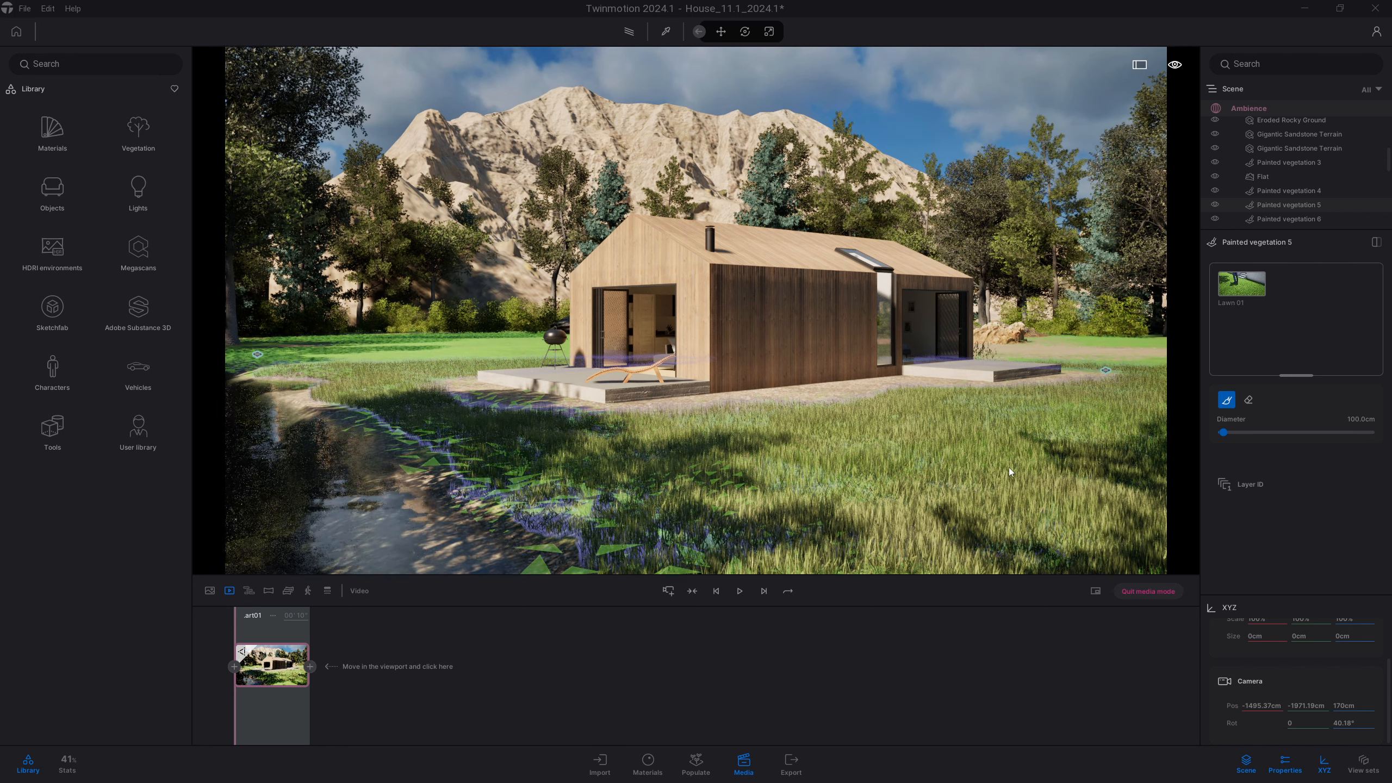
key(Escape)
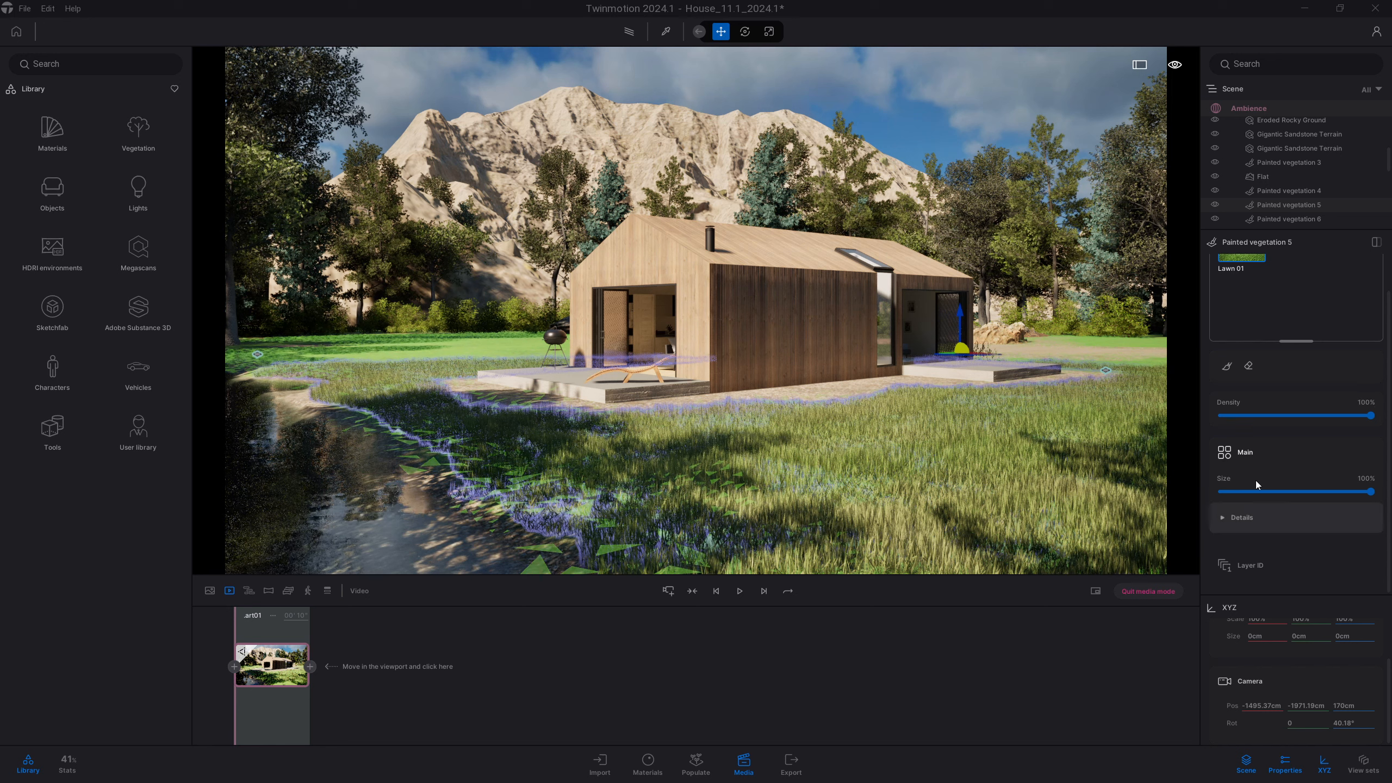
Step: Set the Painted vegetation 5 grass to Wild growth with 37% dryness, and deselect it
click(1254, 517)
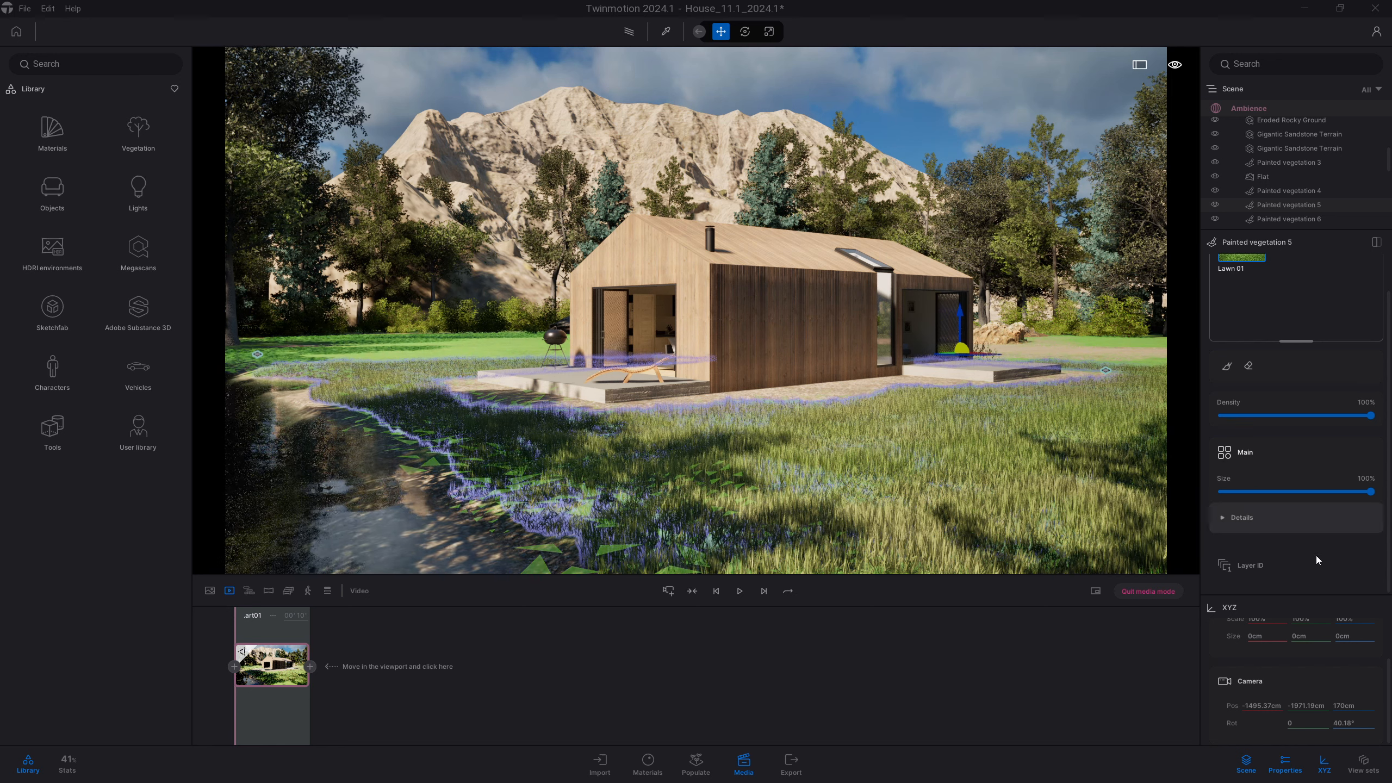
click(1264, 517)
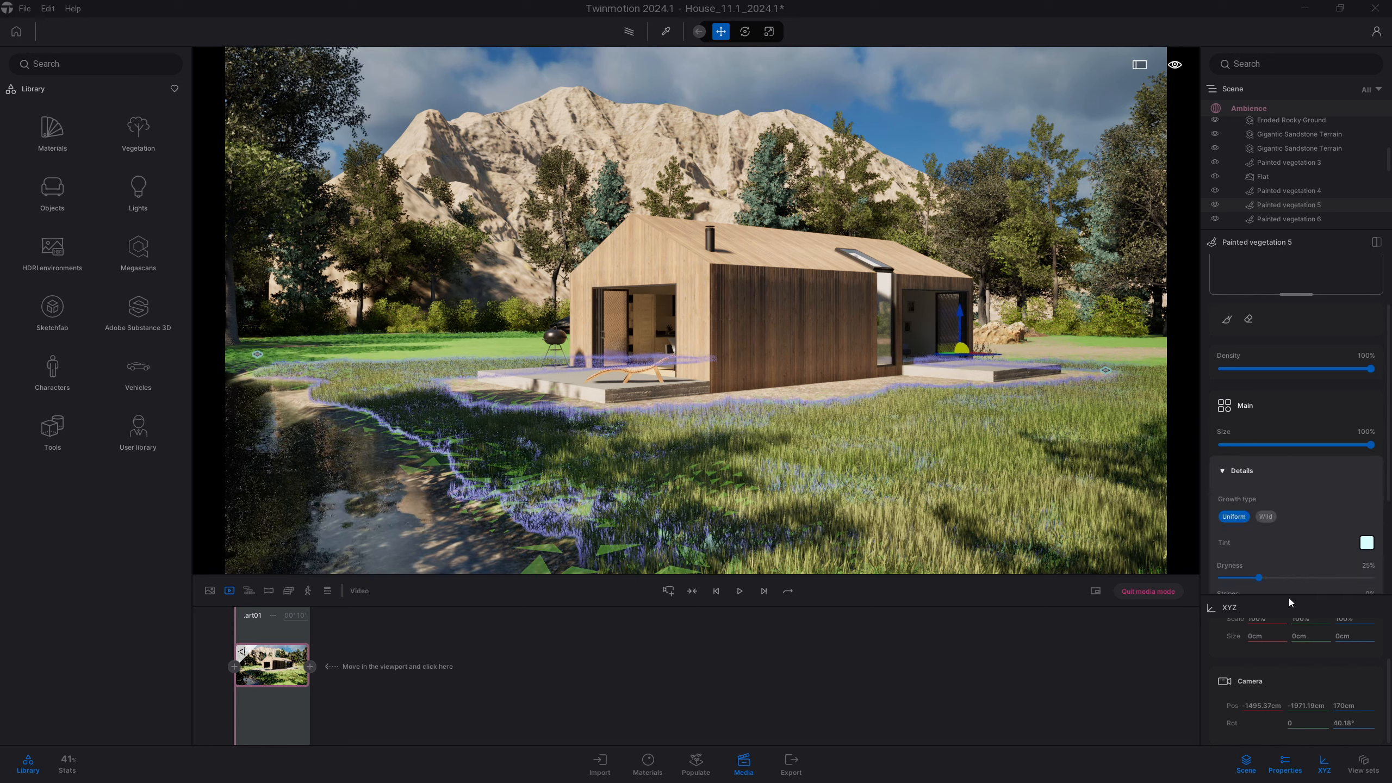
click(1277, 578)
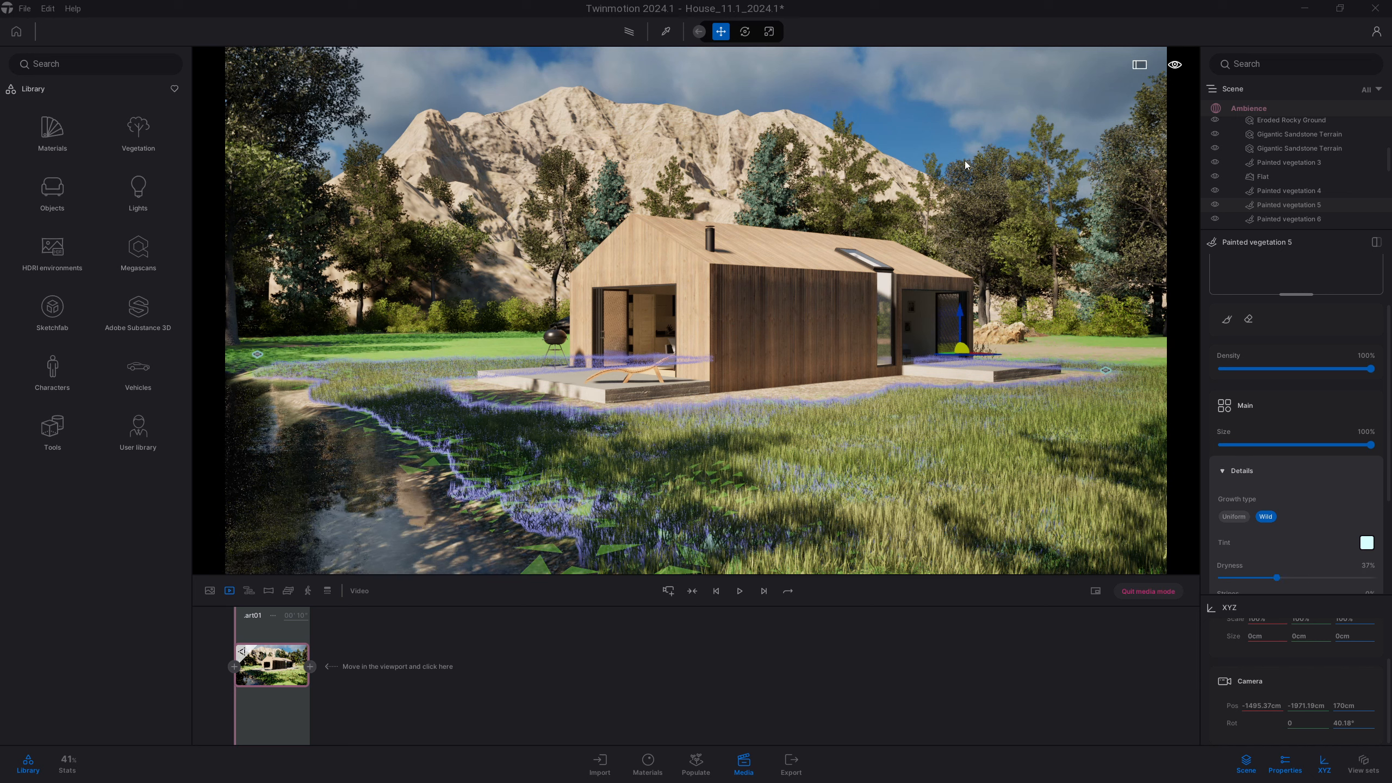
click(952, 110)
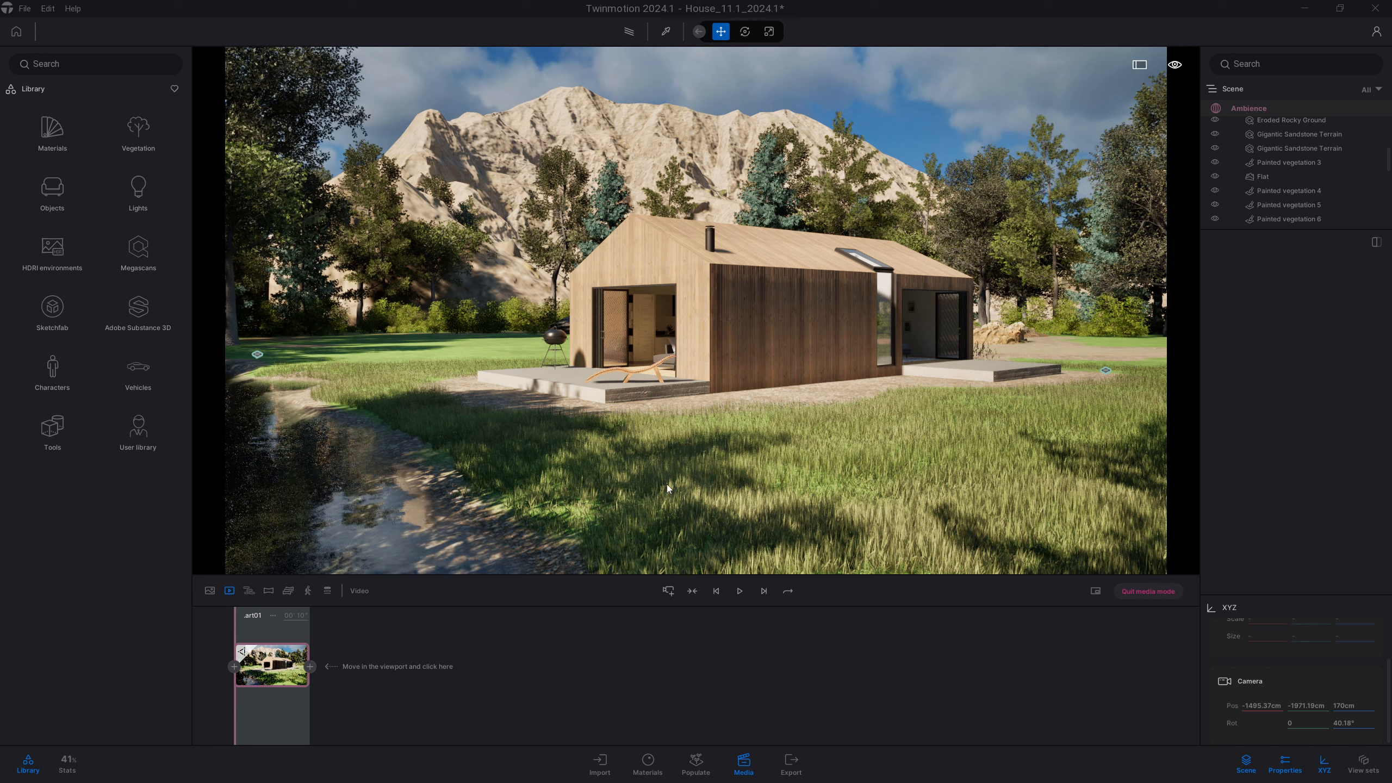
Step: Add a second keyframe from the same view to the video and disable Lock sun to HDRI in its HDRI environment details
click(310, 666)
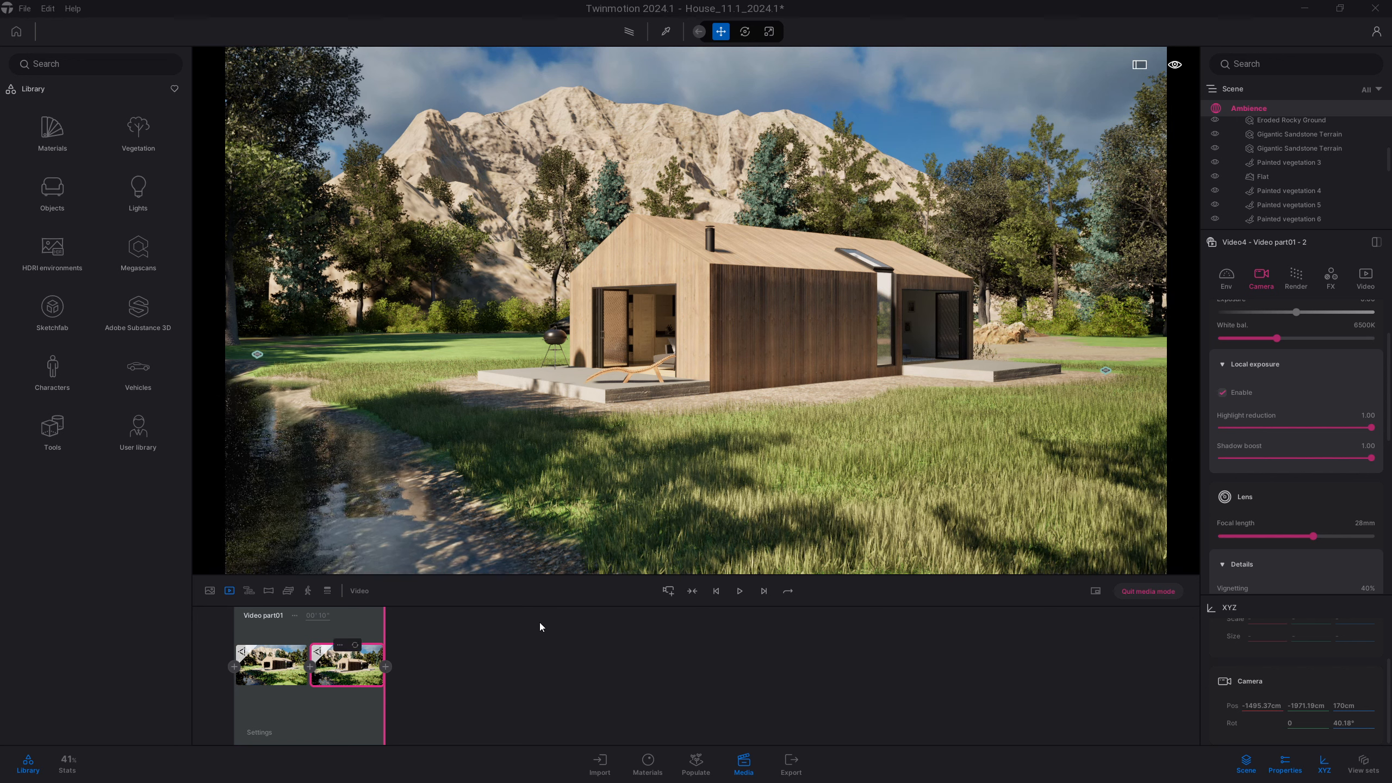
click(1227, 278)
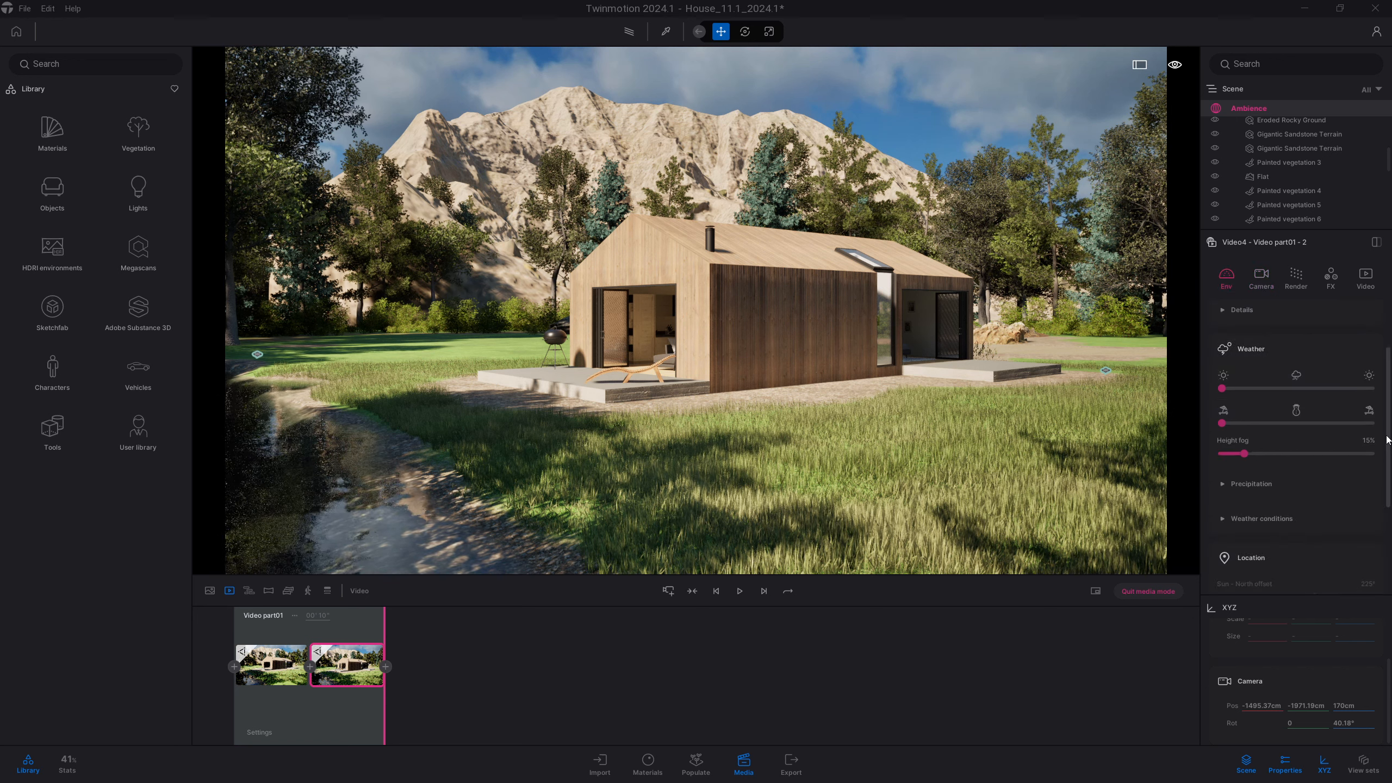
scroll(1297, 439, up, 2)
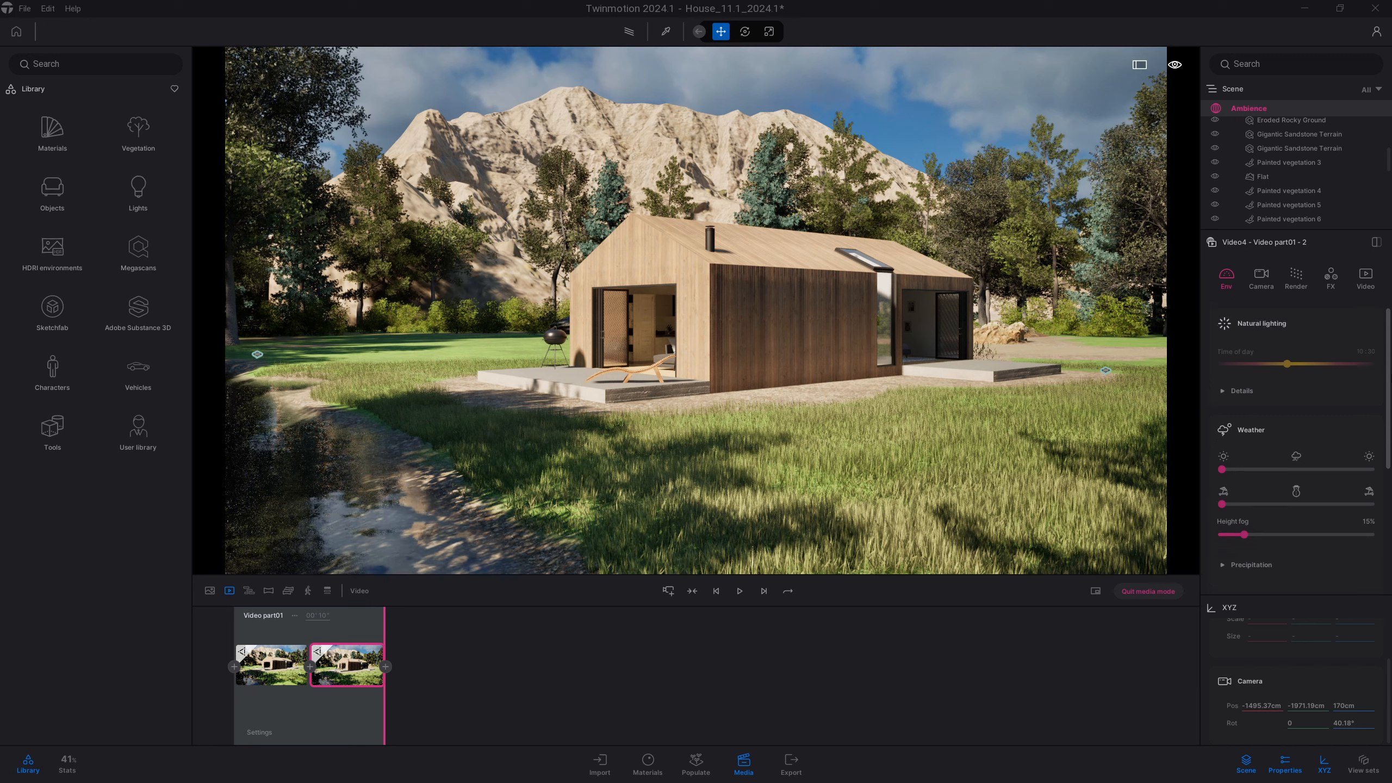
scroll(1390, 581, down, 8)
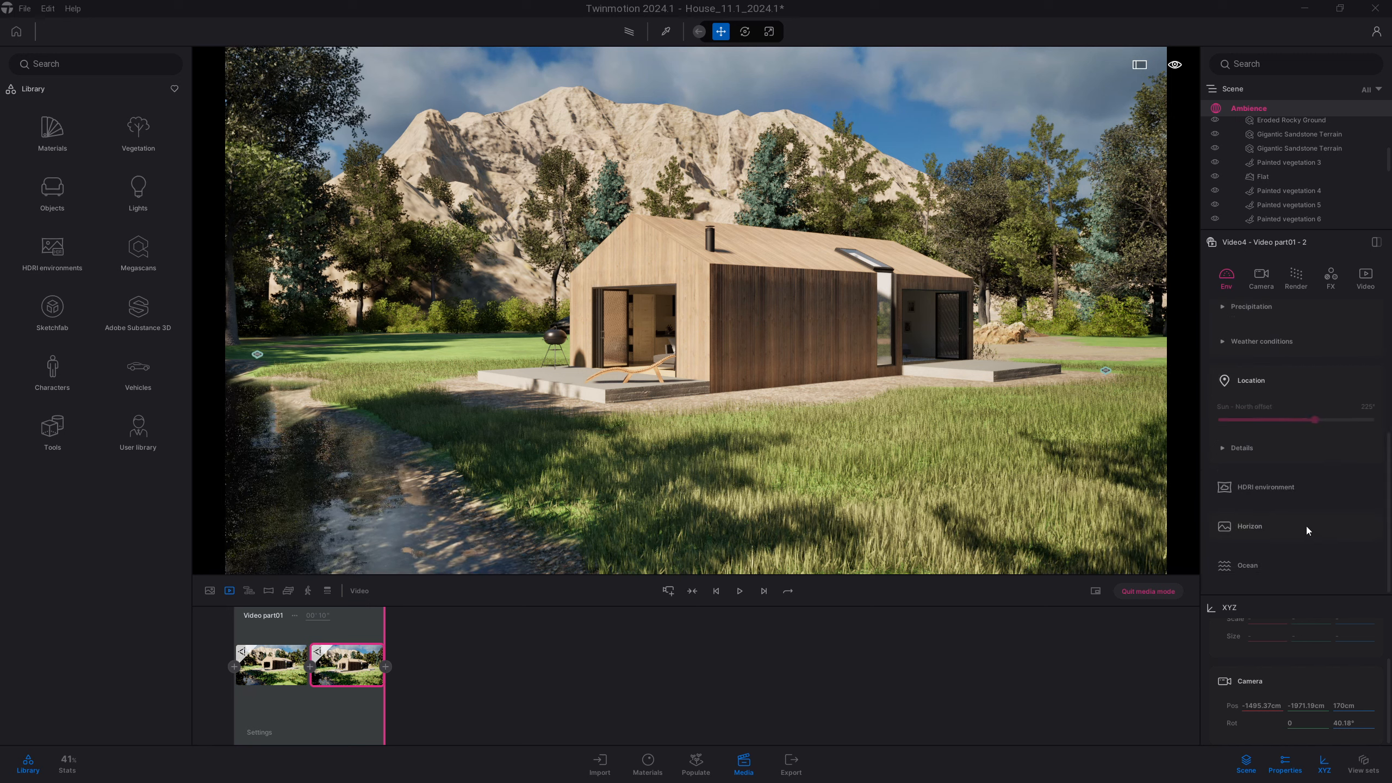
click(1277, 488)
scroll(1390, 553, down, 4)
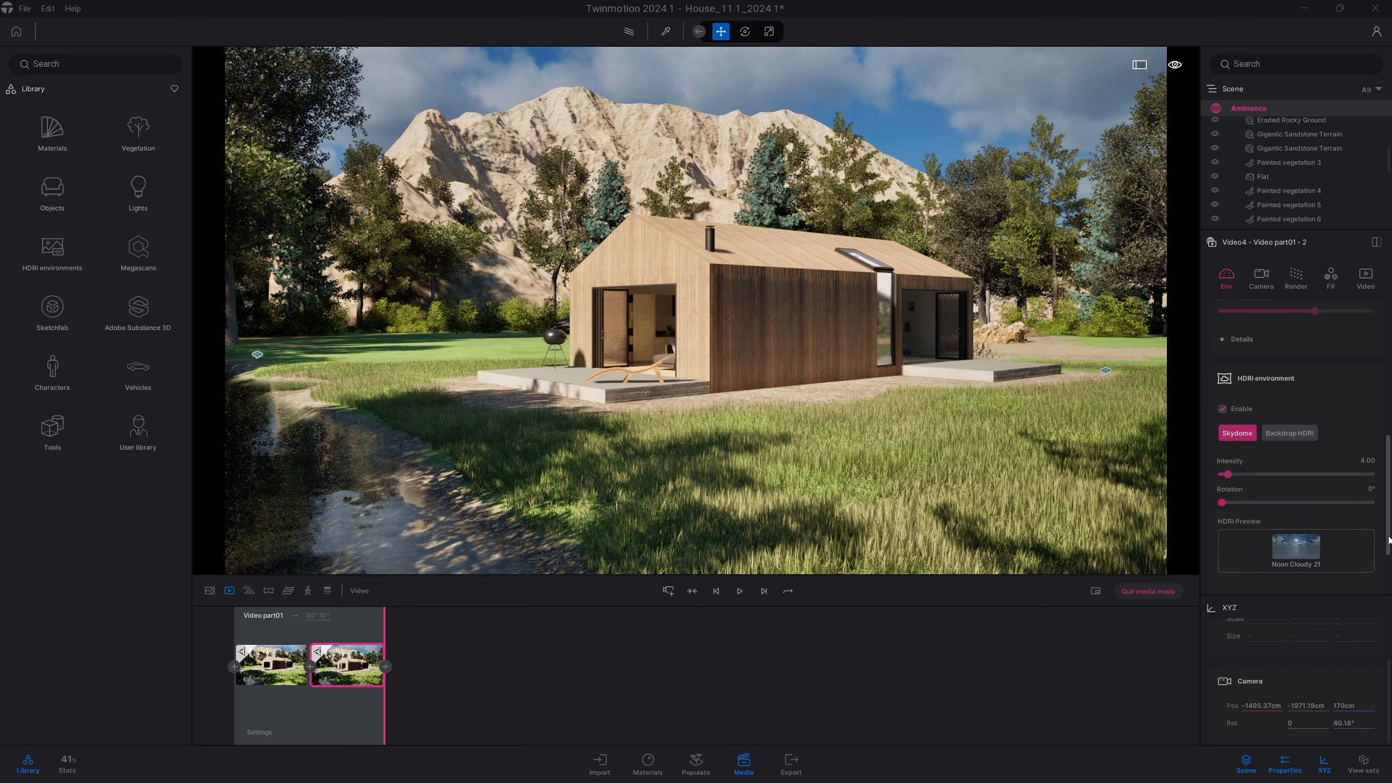
mouse_move(1391, 552)
mouse_down()
mouse_move(1390, 536)
mouse_move(1390, 553)
mouse_up()
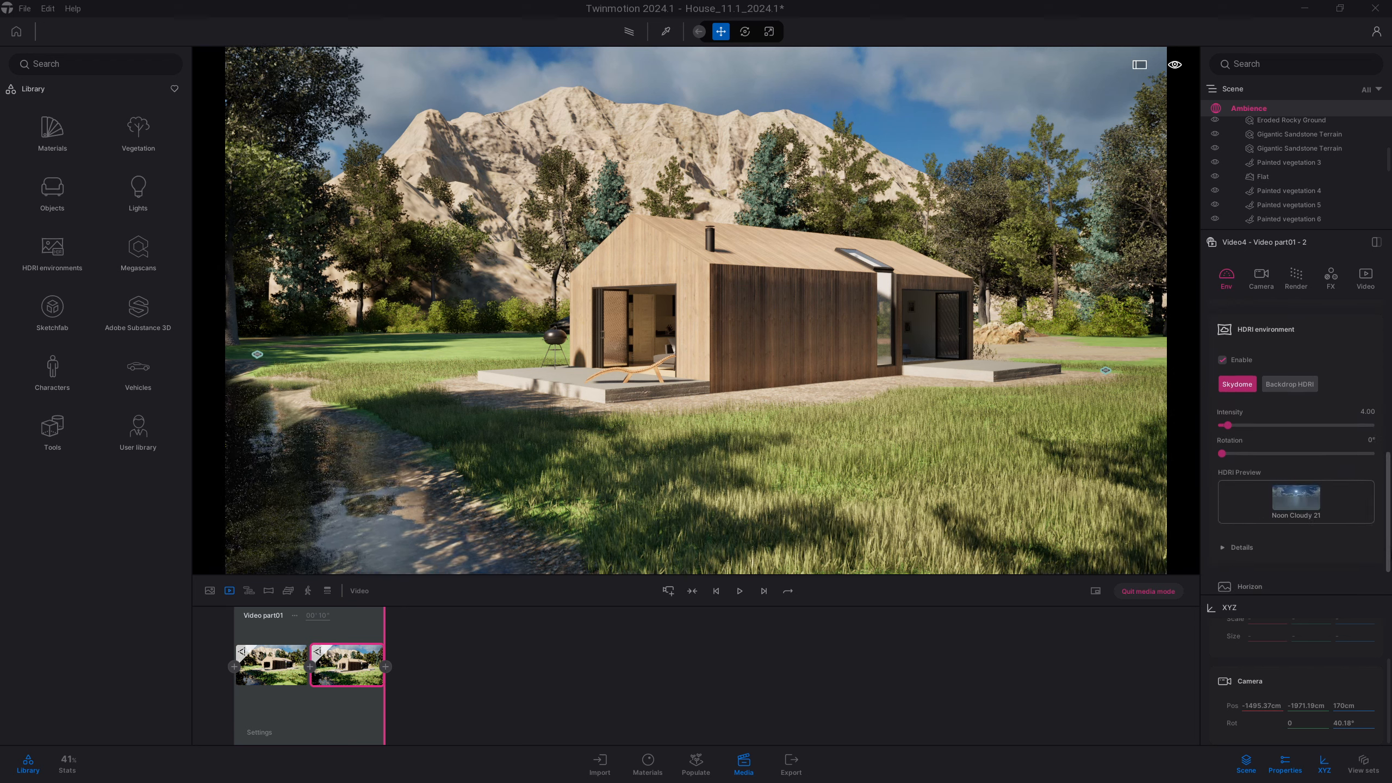
scroll(1296, 447, down, 2)
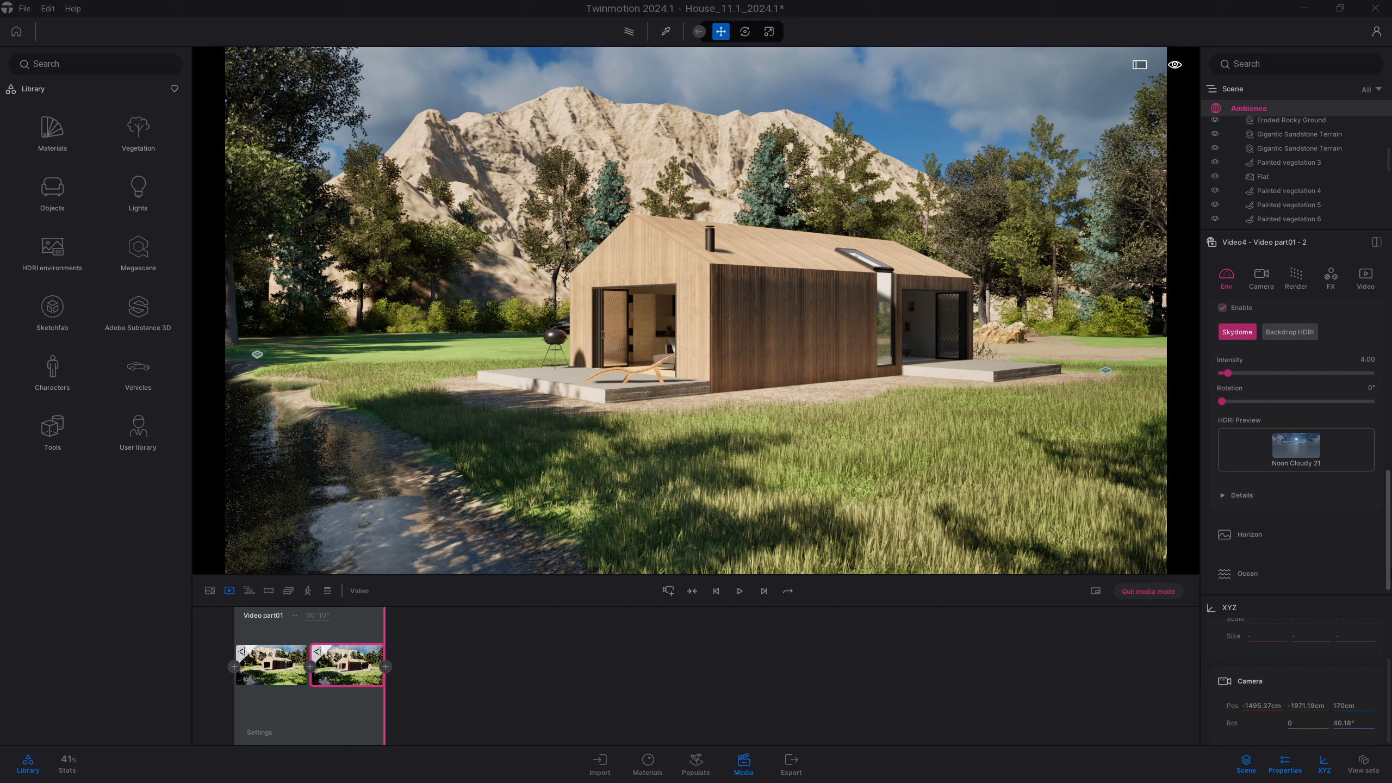
click(1261, 500)
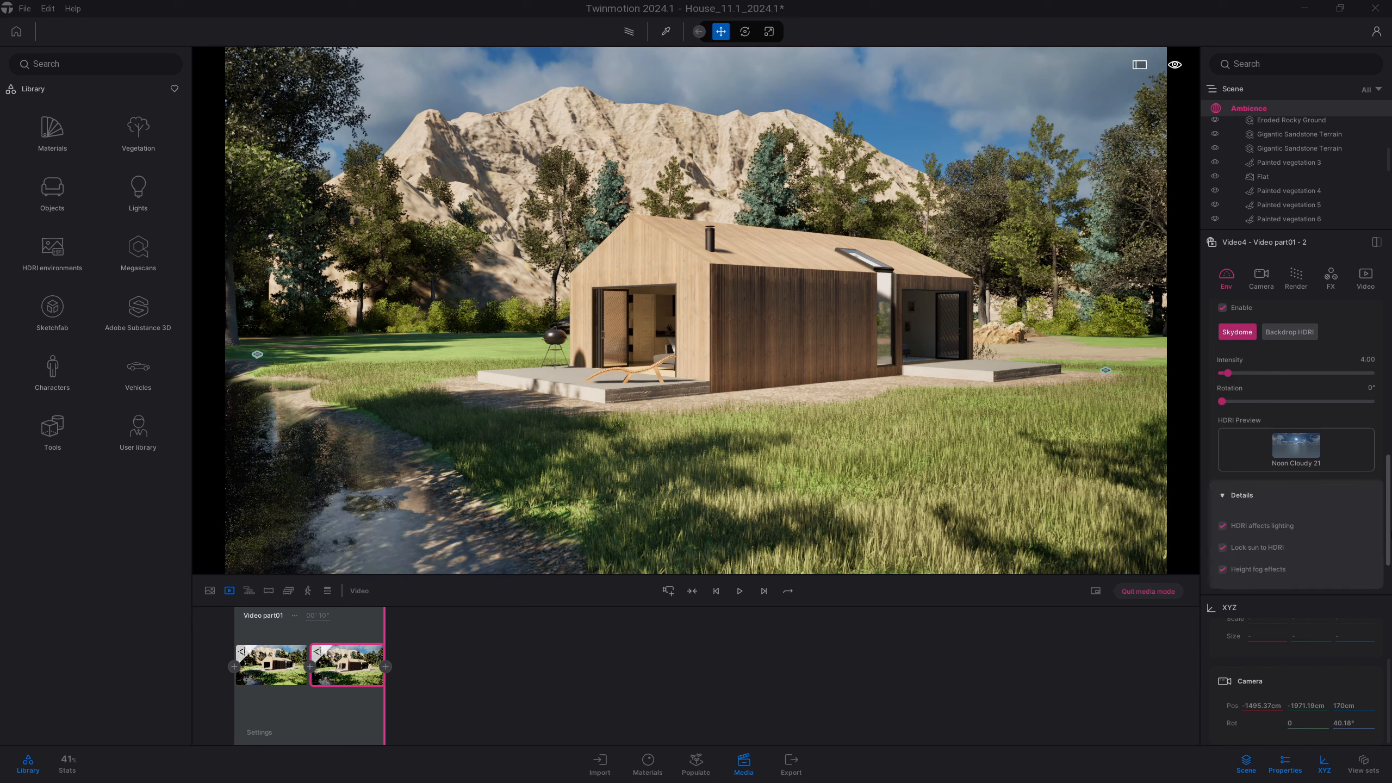
scroll(1262, 494, down, 2)
click(1261, 488)
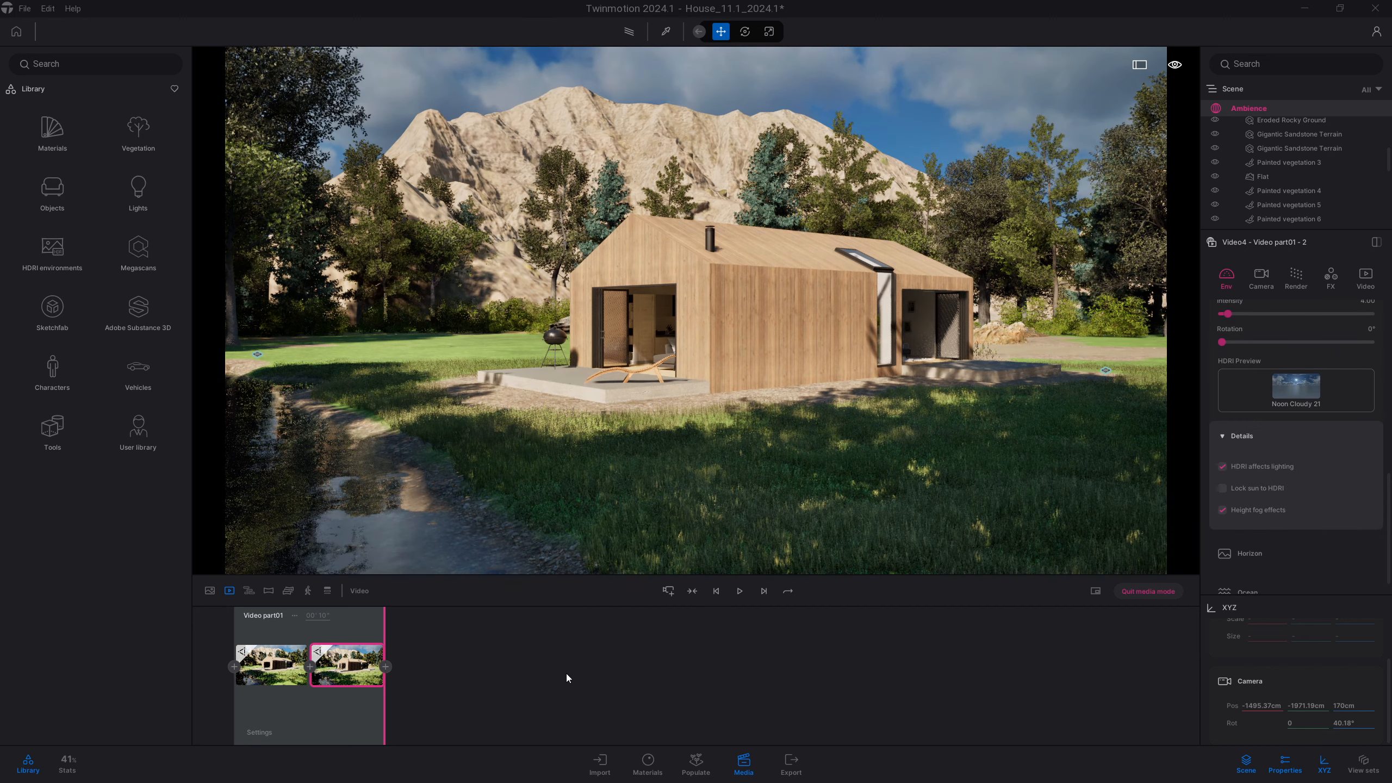